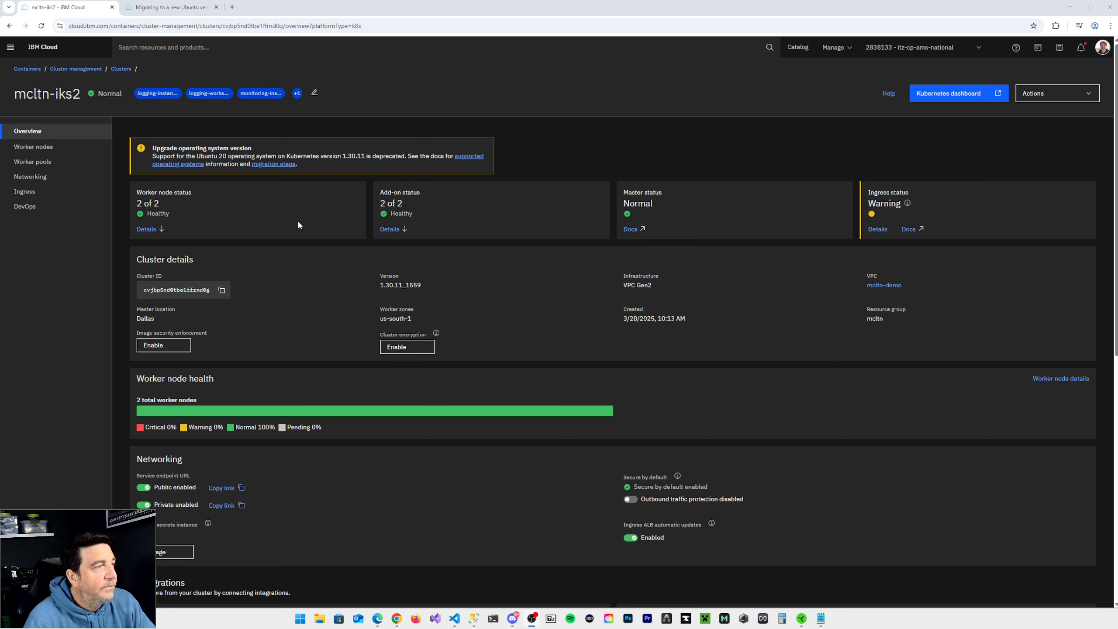
Step: Check the operating system of the cluster's default worker pool
left_click(48, 162)
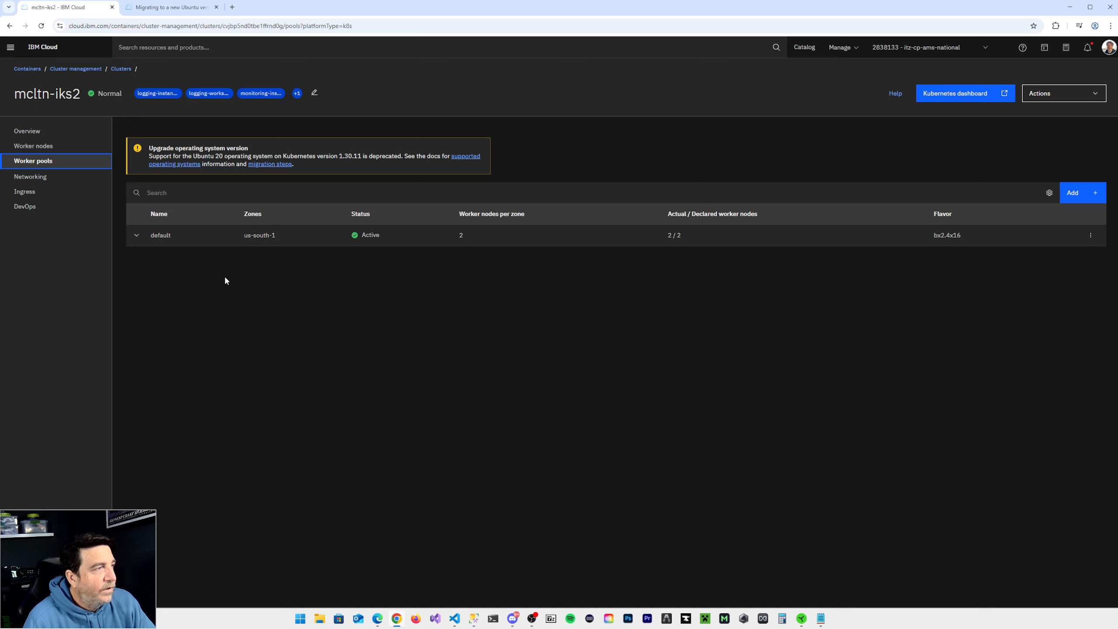
left_click(136, 237)
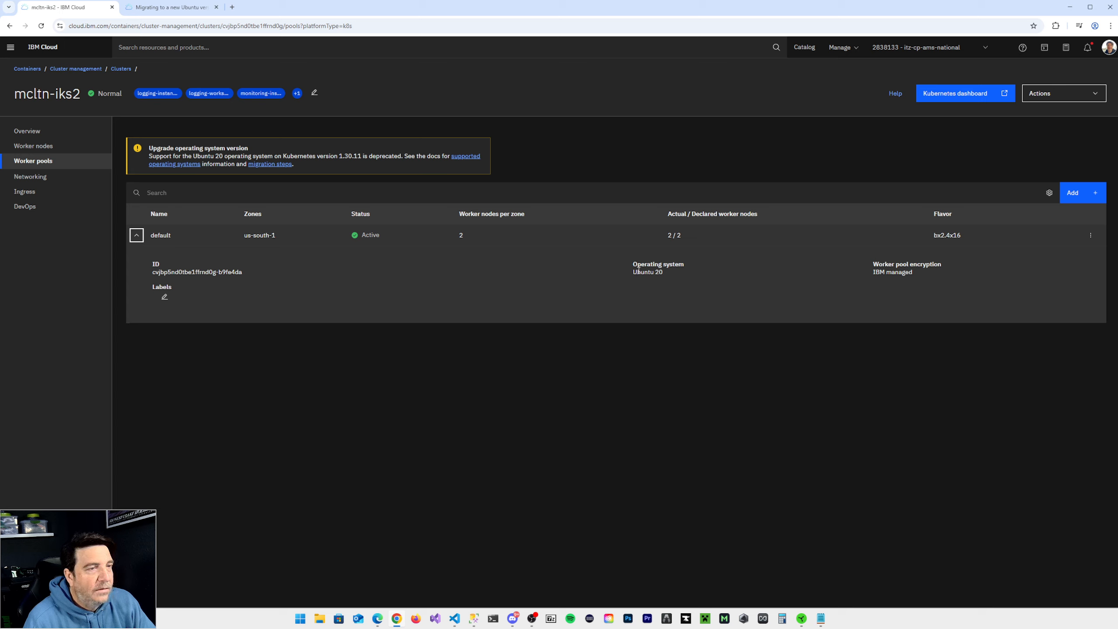
left_click_drag(633, 272, 667, 272)
left_click(661, 355)
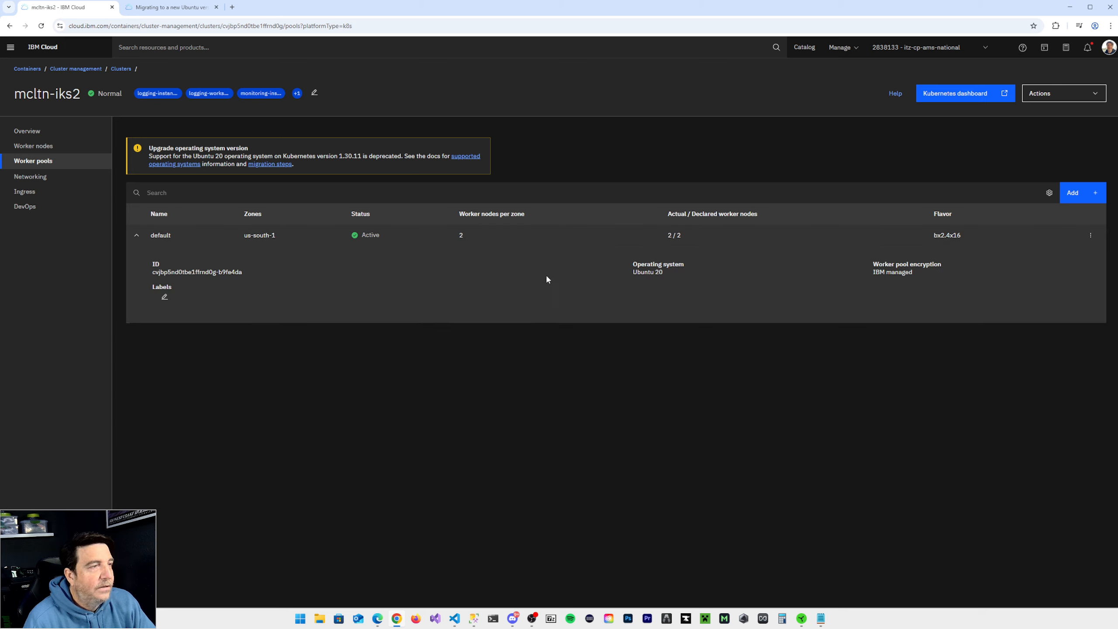
Step: Examine the pods across all namespaces in the cluster's Kubernetes dashboard, and return to the cluster overview
left_click(31, 132)
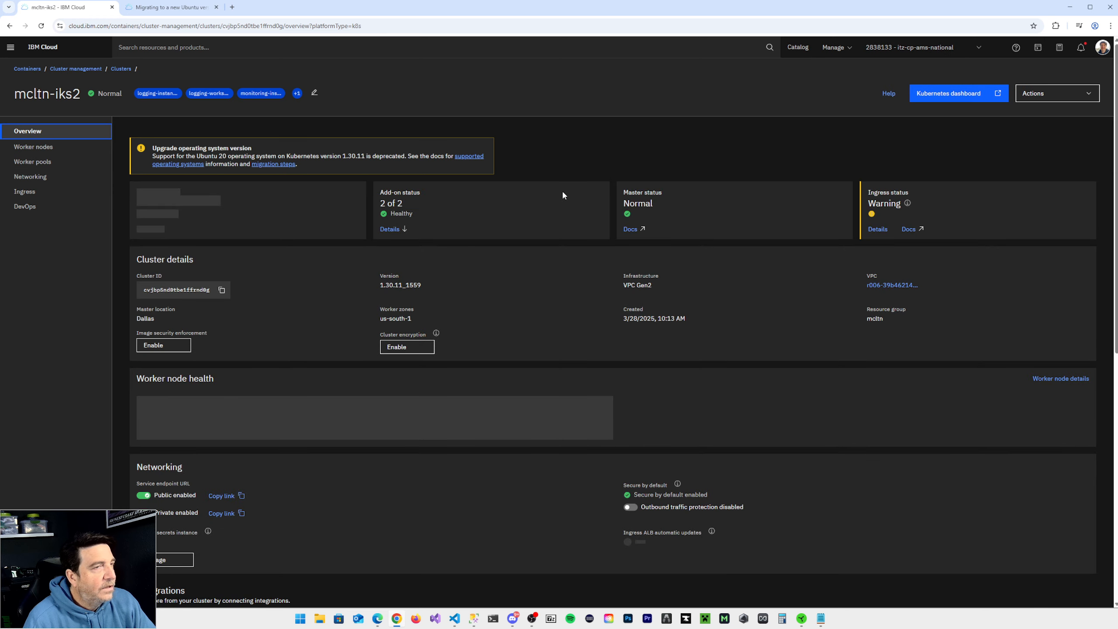
left_click(941, 95)
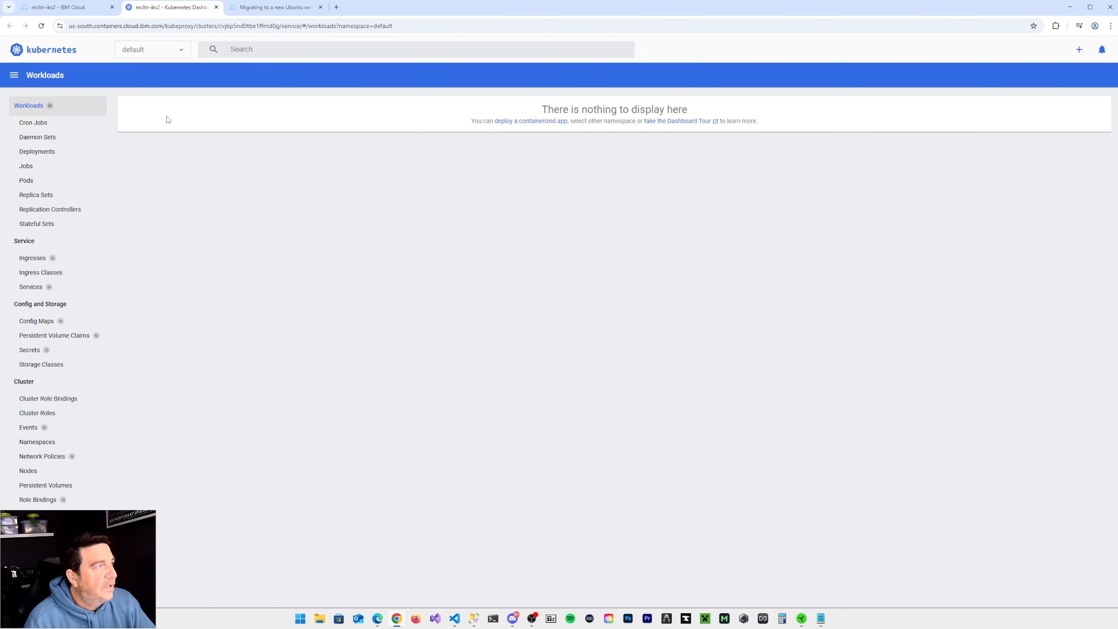
left_click(152, 50)
left_click(157, 75)
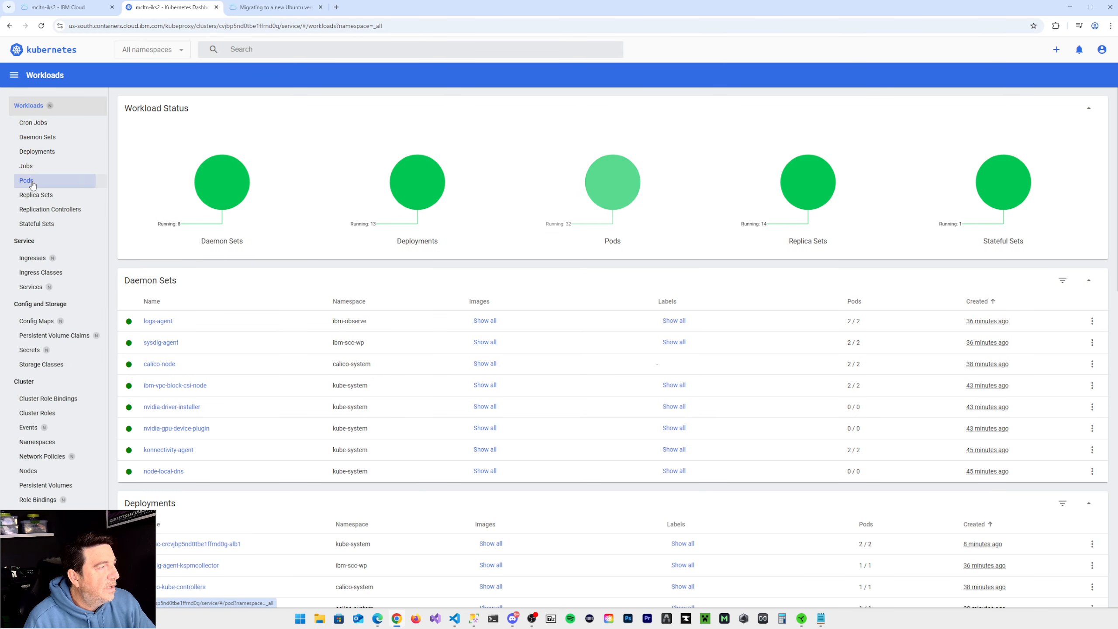
left_click(32, 184)
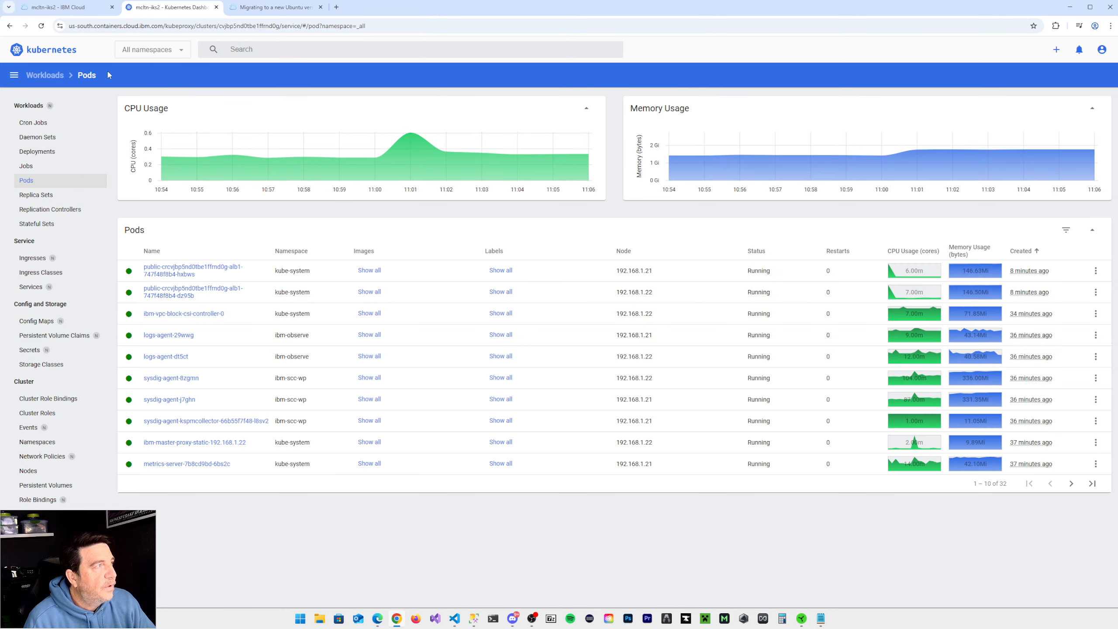
left_click(216, 7)
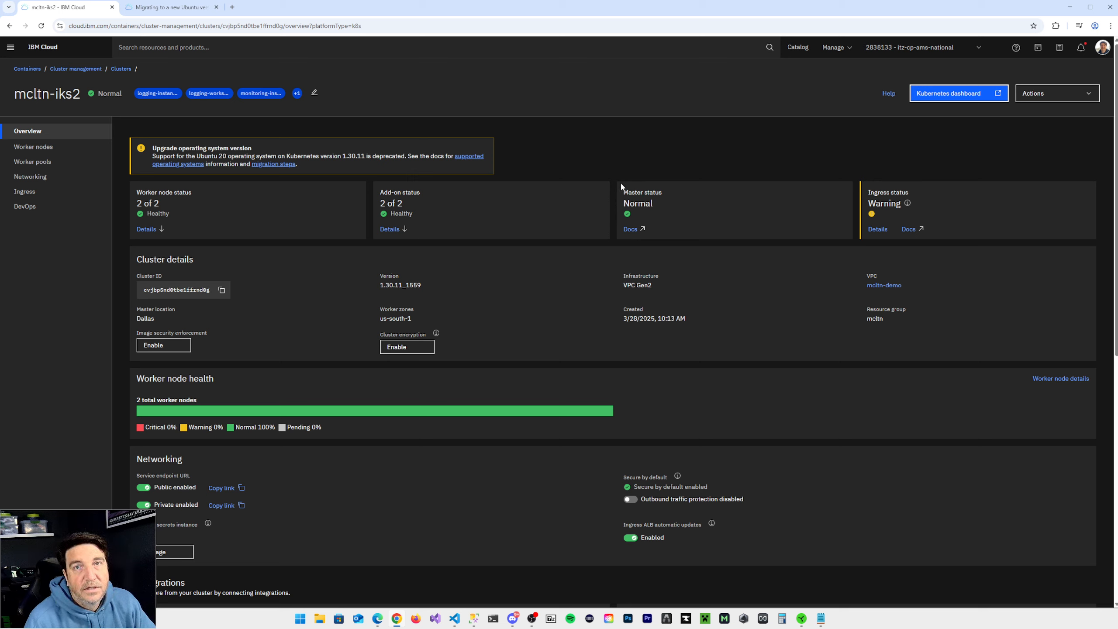
left_click(671, 162)
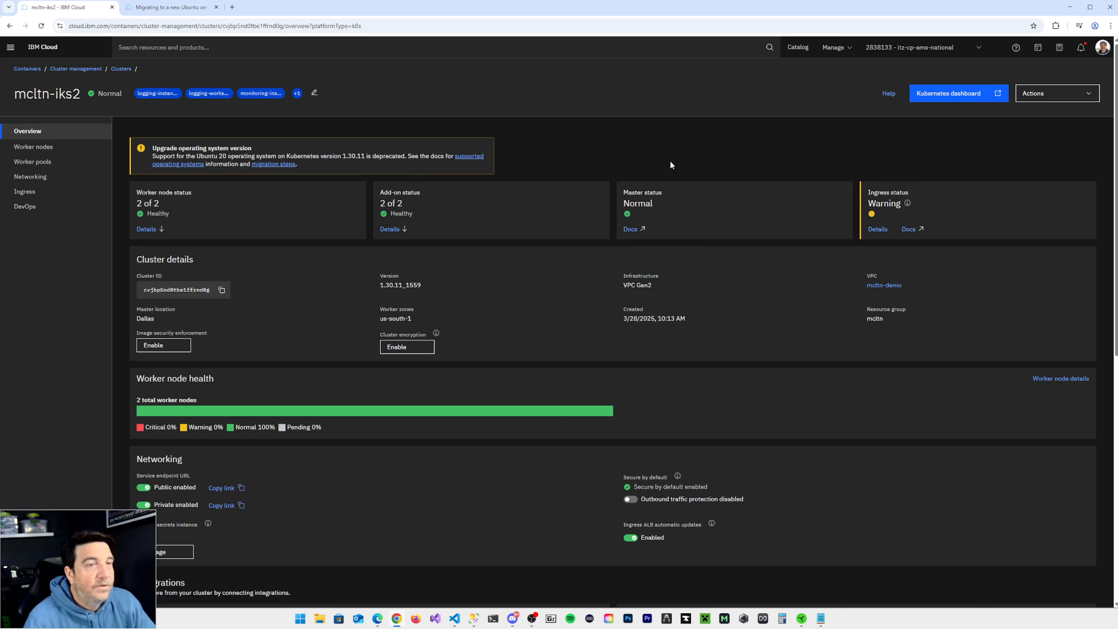
Step: Show the details of the default worker pool
left_click(44, 161)
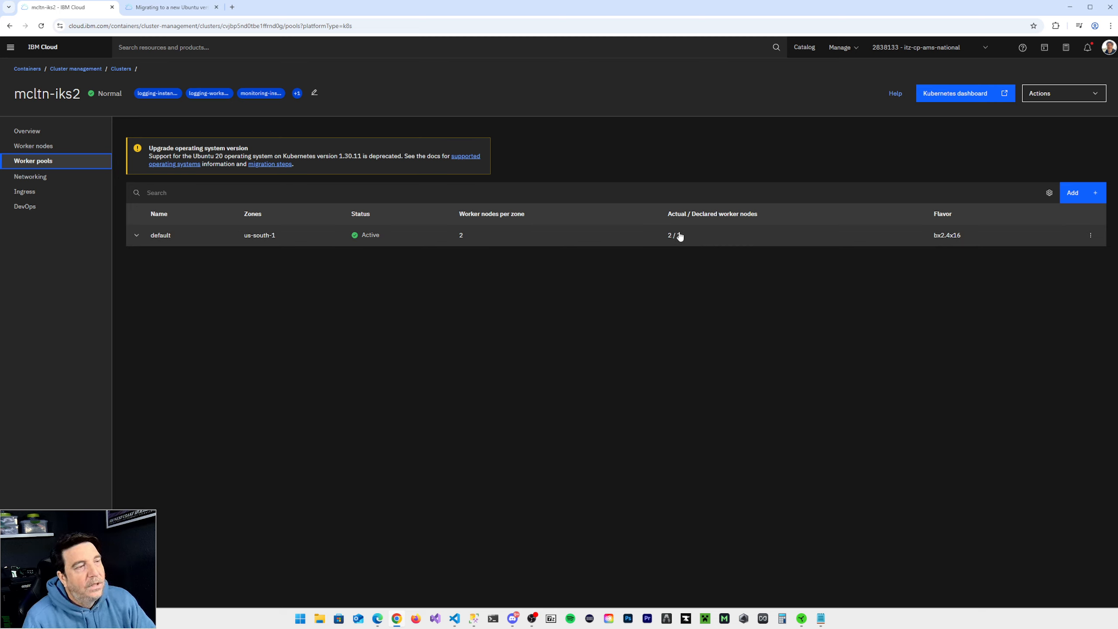
left_click(137, 237)
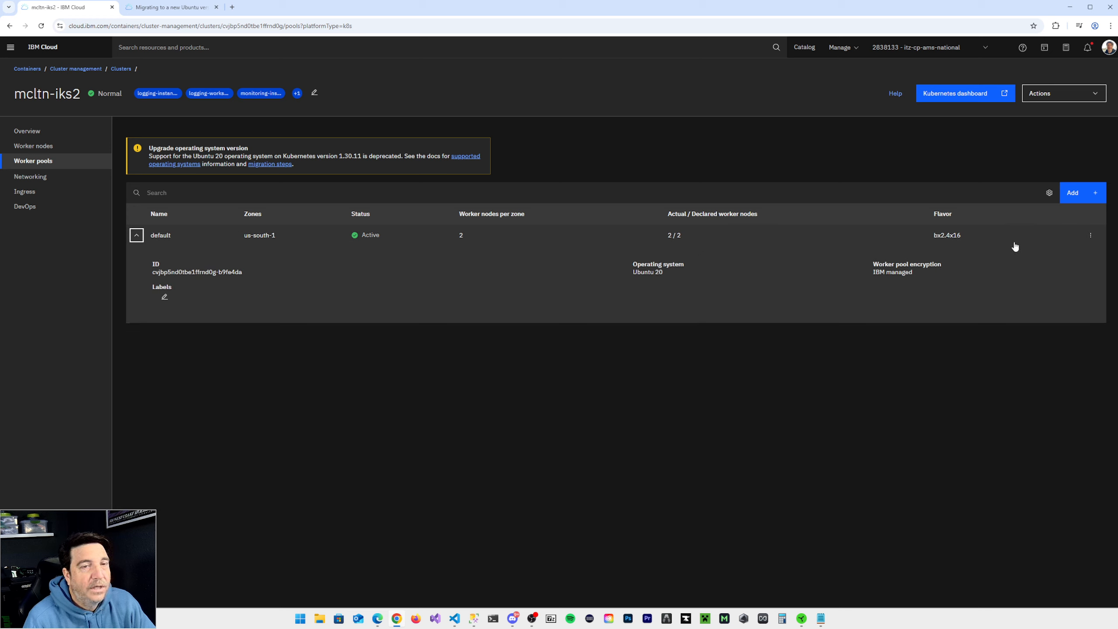
left_click(1091, 237)
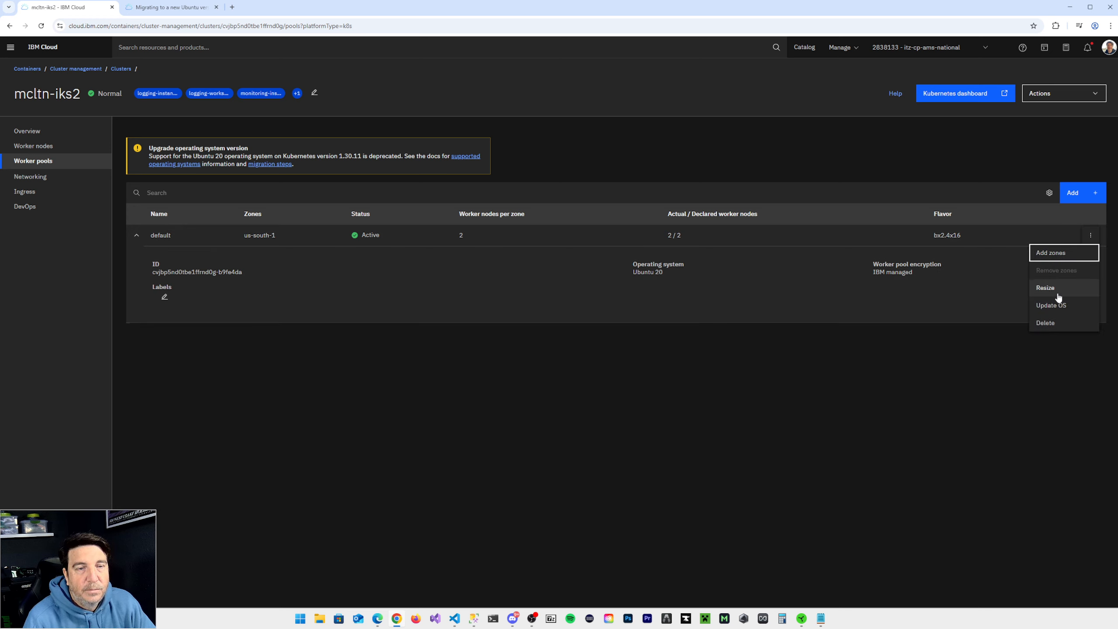
left_click(1056, 287)
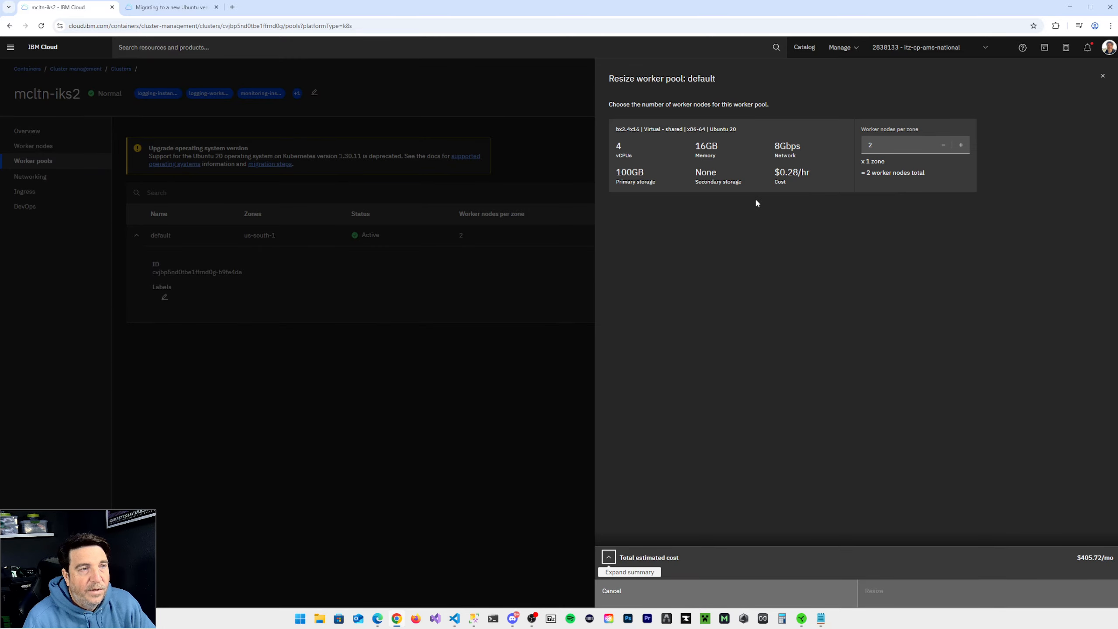
left_click(960, 148)
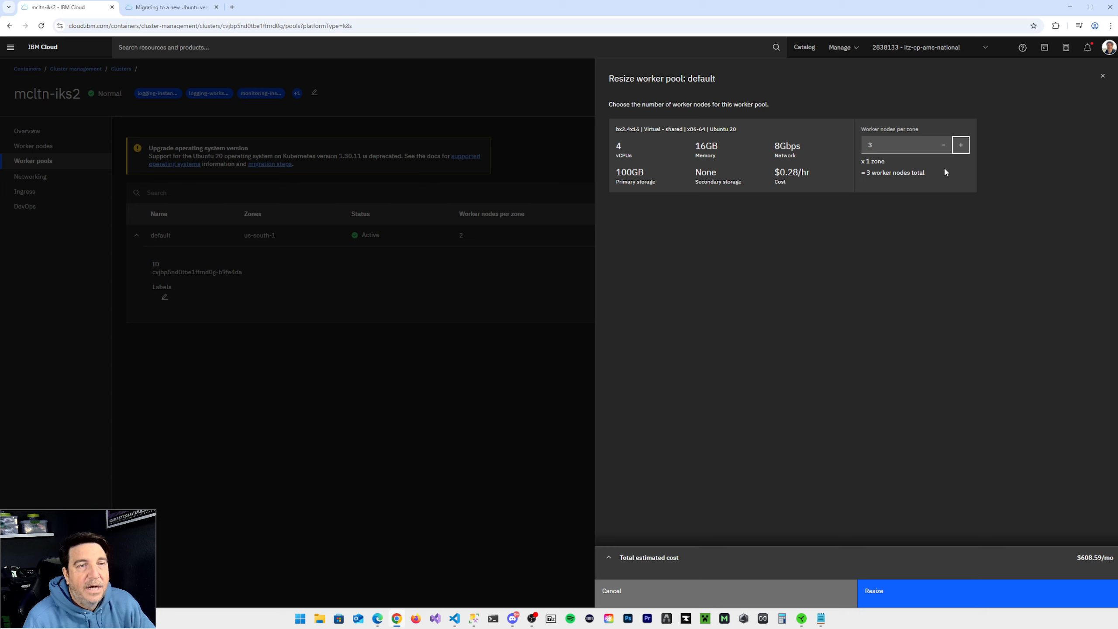
left_click(944, 145)
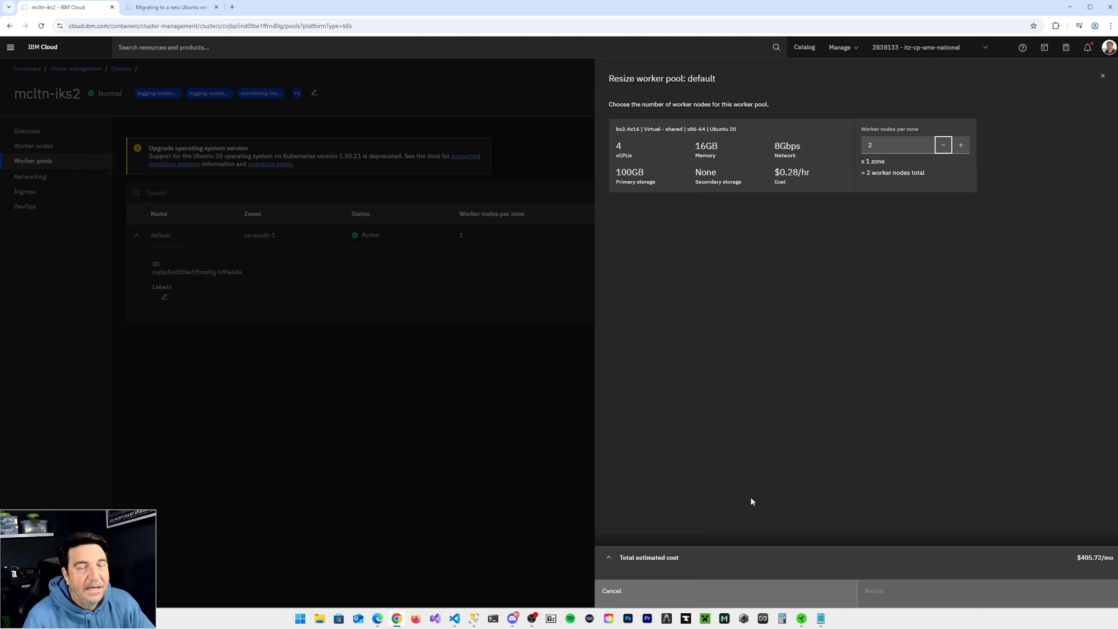
left_click(712, 595)
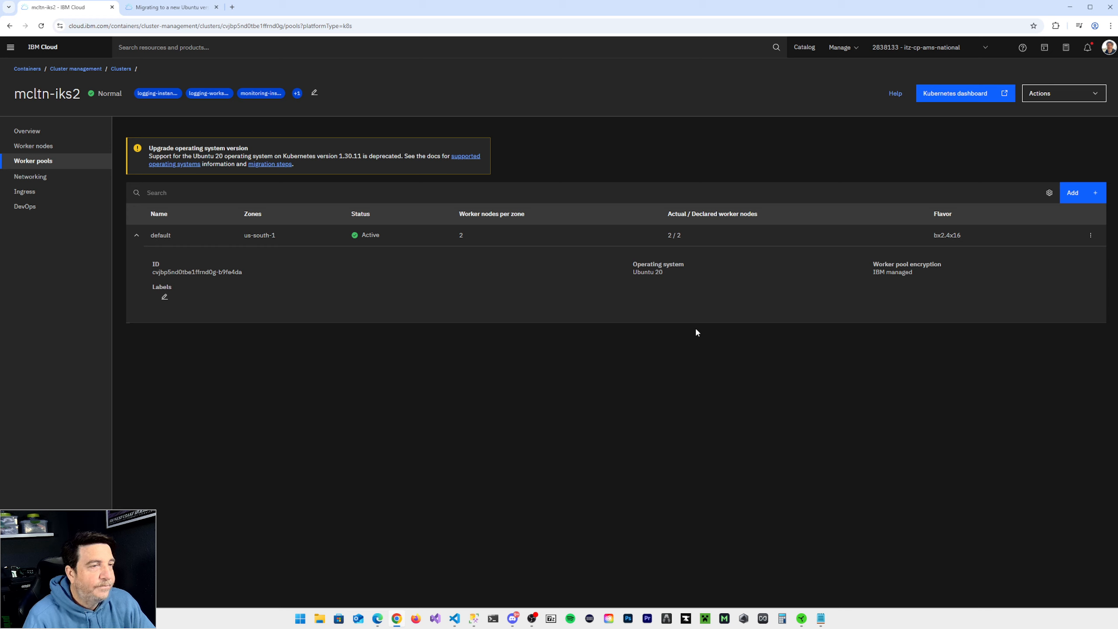
Step: Update the default worker pool's operating system to Ubuntu 24
left_click(1091, 237)
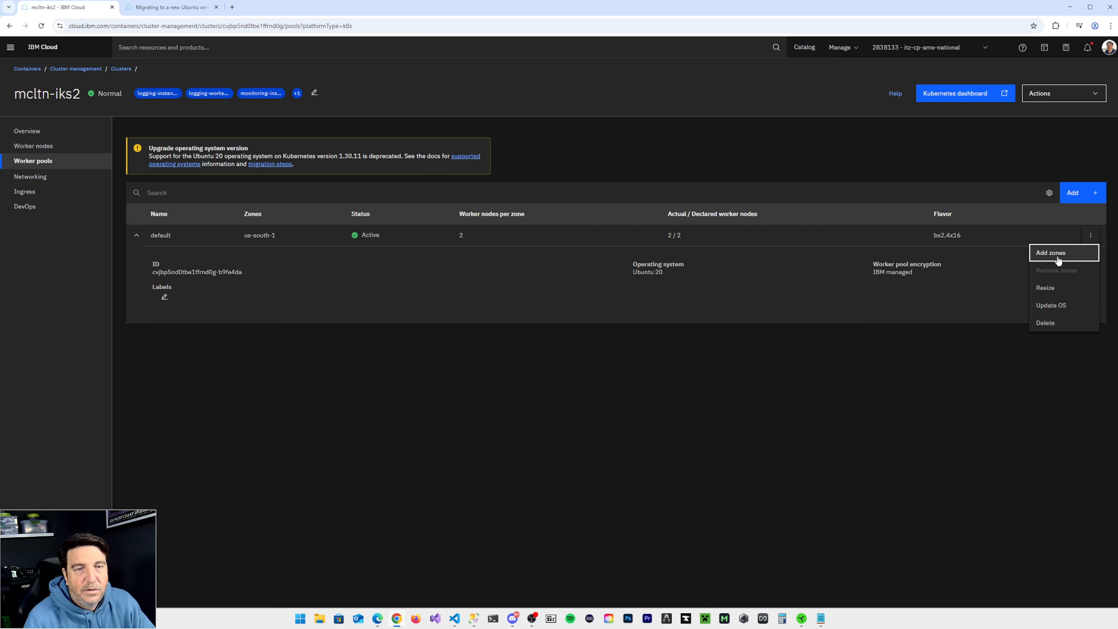
left_click(1052, 307)
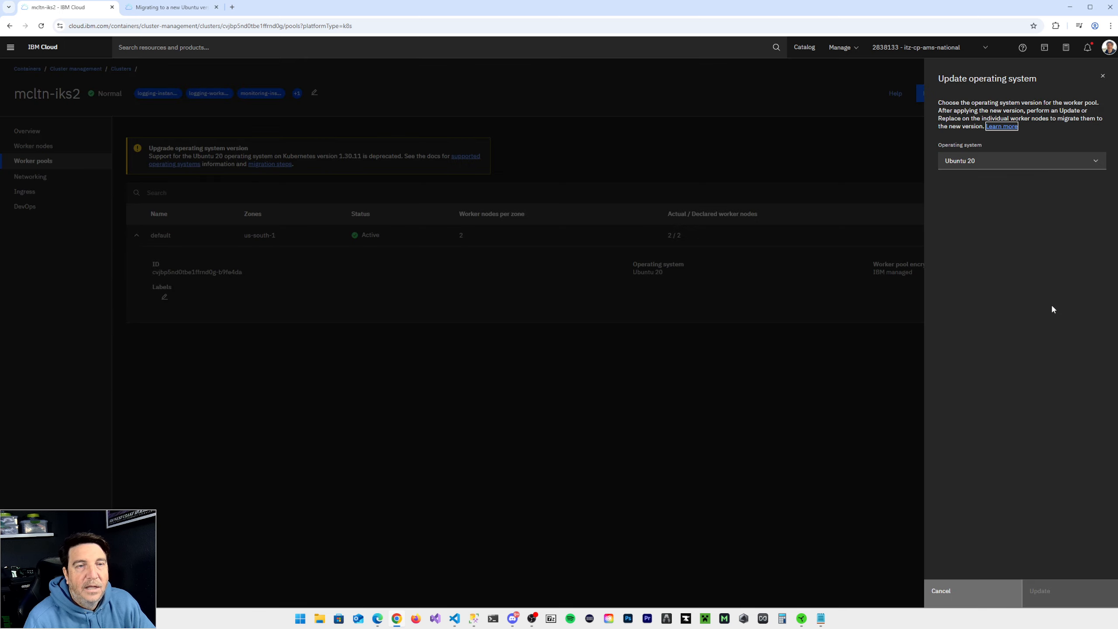
left_click(1012, 163)
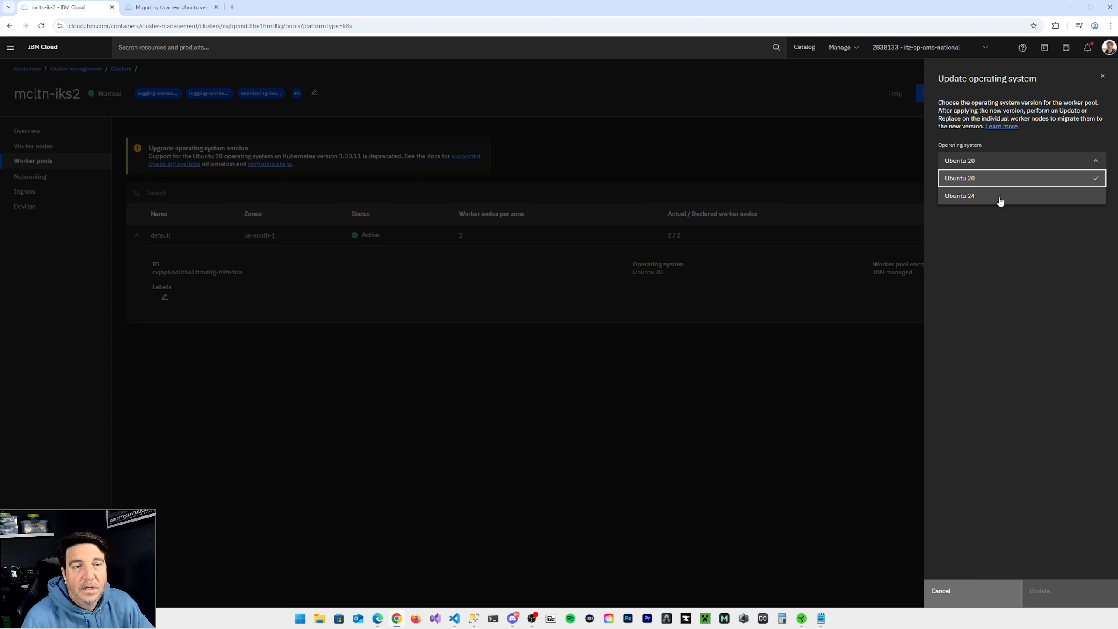
left_click(975, 200)
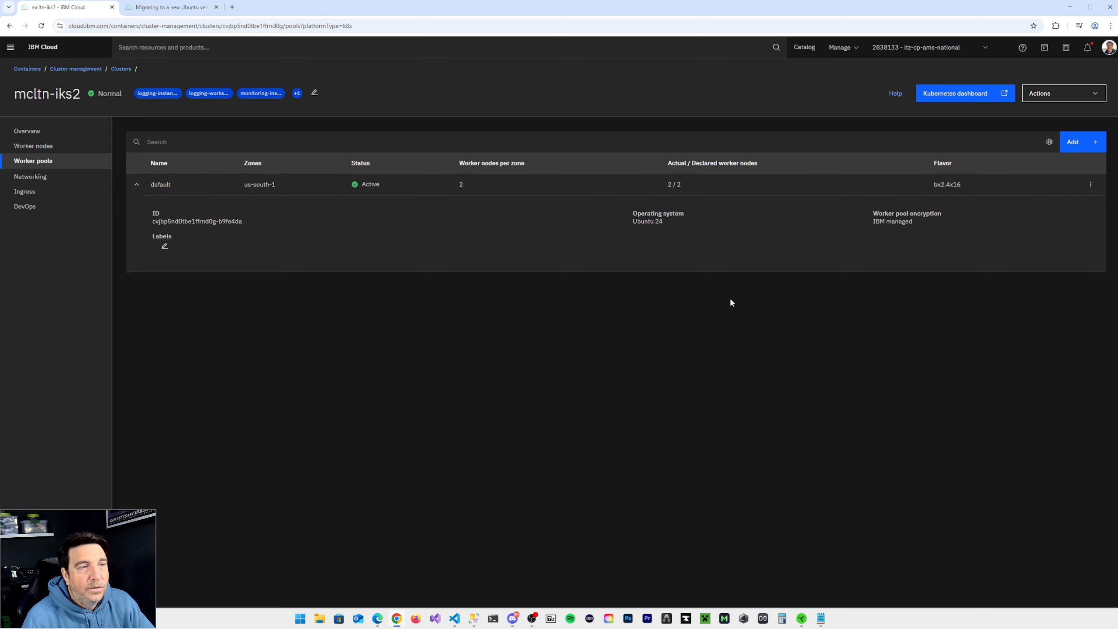
Step: Check the operating system of each of the cluster's worker nodes, and collapse their details again
left_click(44, 146)
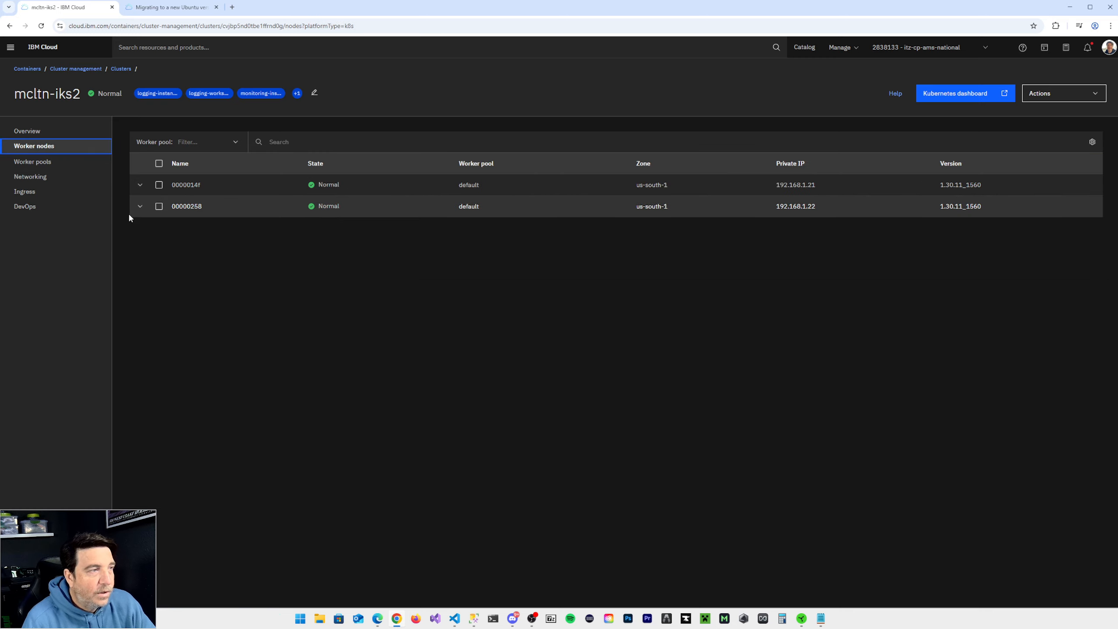
left_click(140, 185)
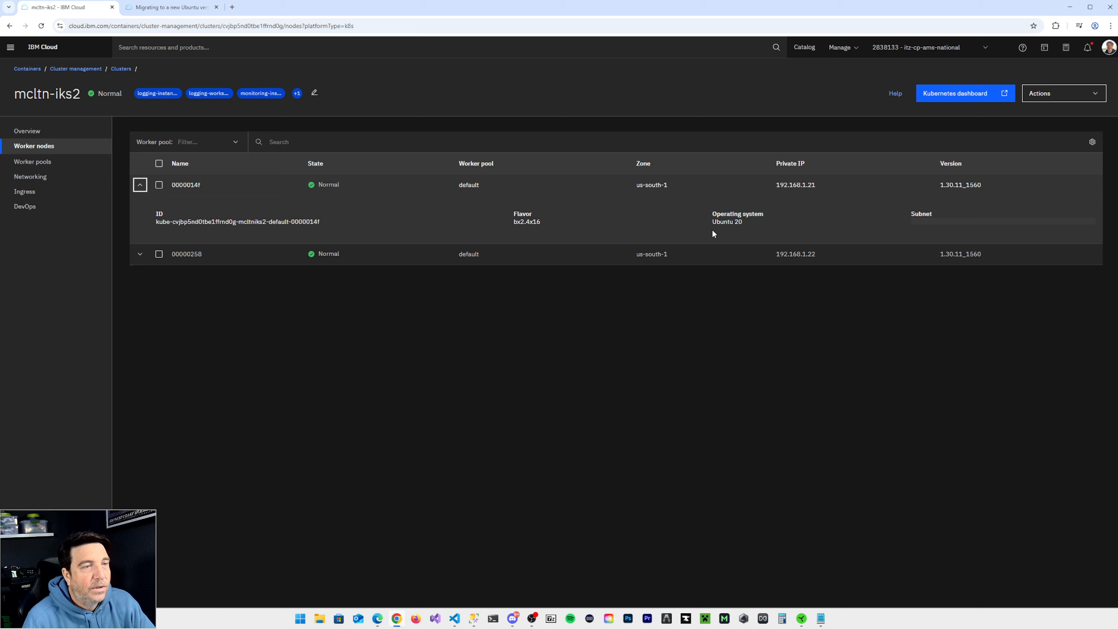
left_click_drag(714, 223, 744, 223)
left_click(731, 290)
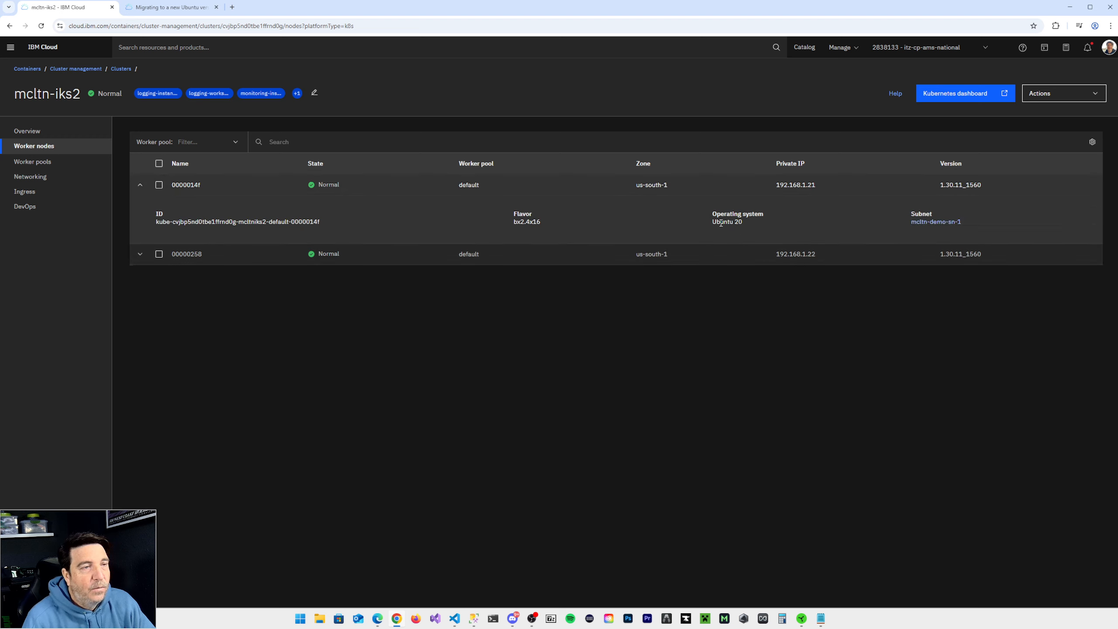
left_click(141, 254)
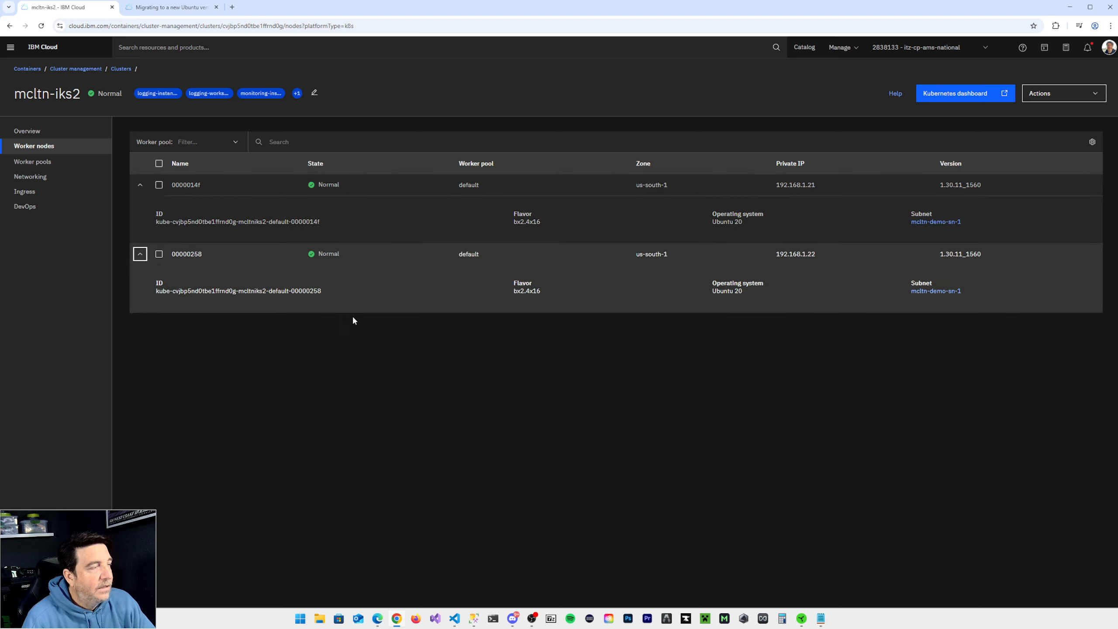
left_click(140, 255)
left_click(140, 185)
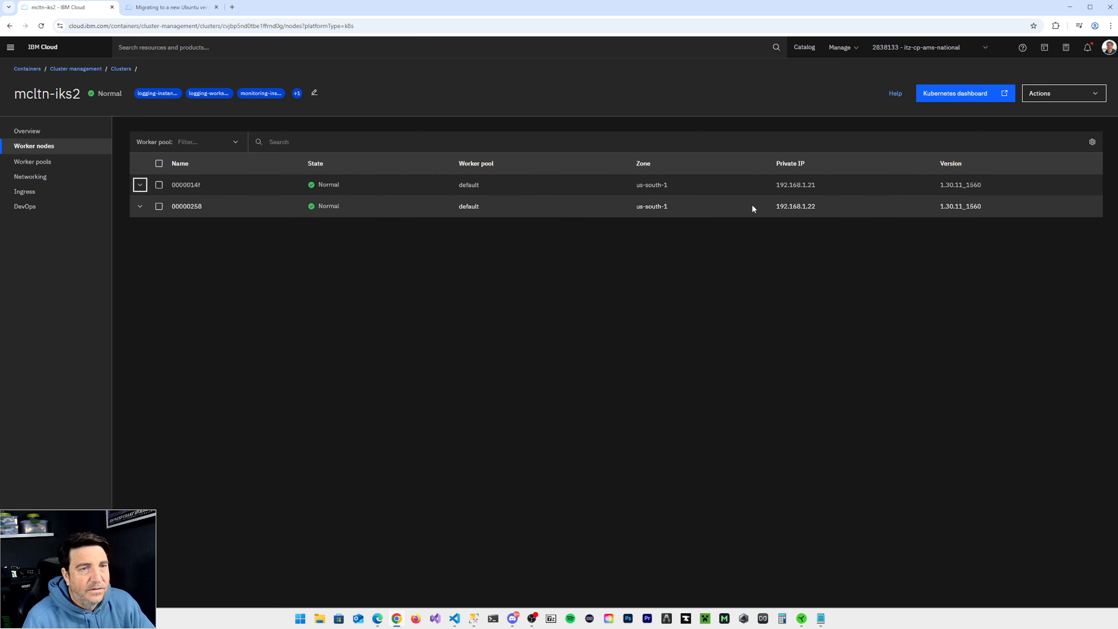
Step: Select worker node 0000014f and check which version its update would install, without applying the update
left_click(159, 186)
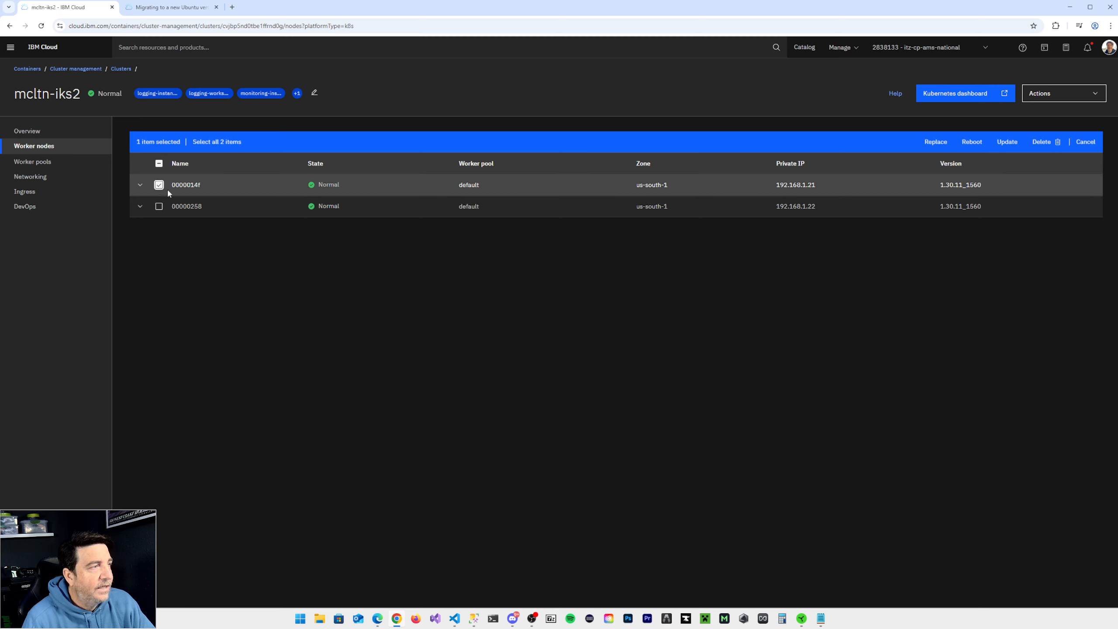
left_click(1008, 143)
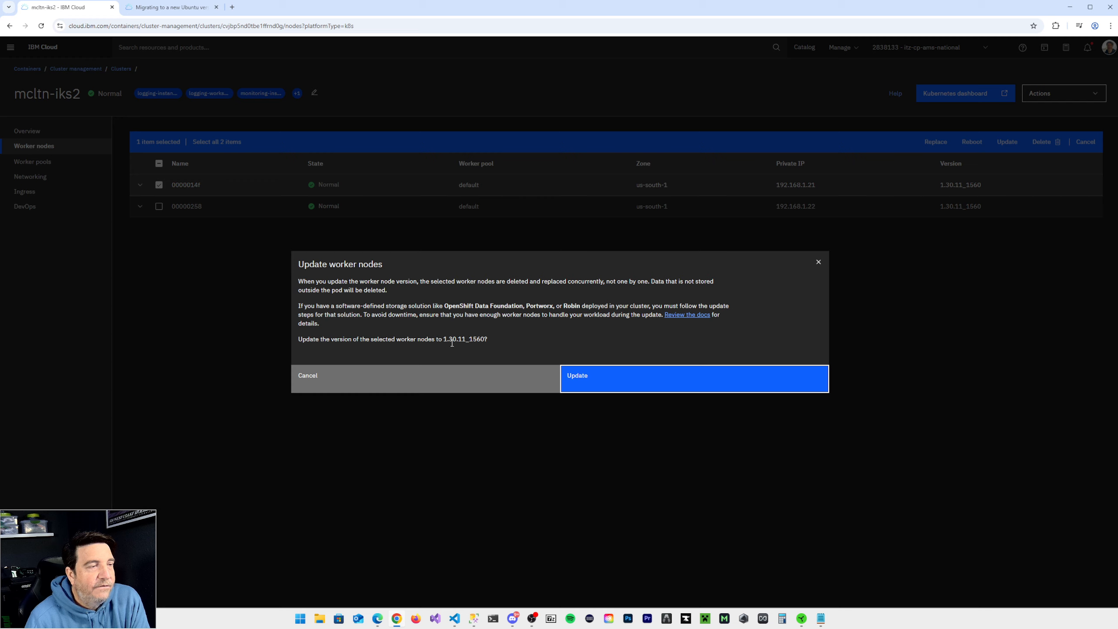
left_click_drag(443, 340, 484, 341)
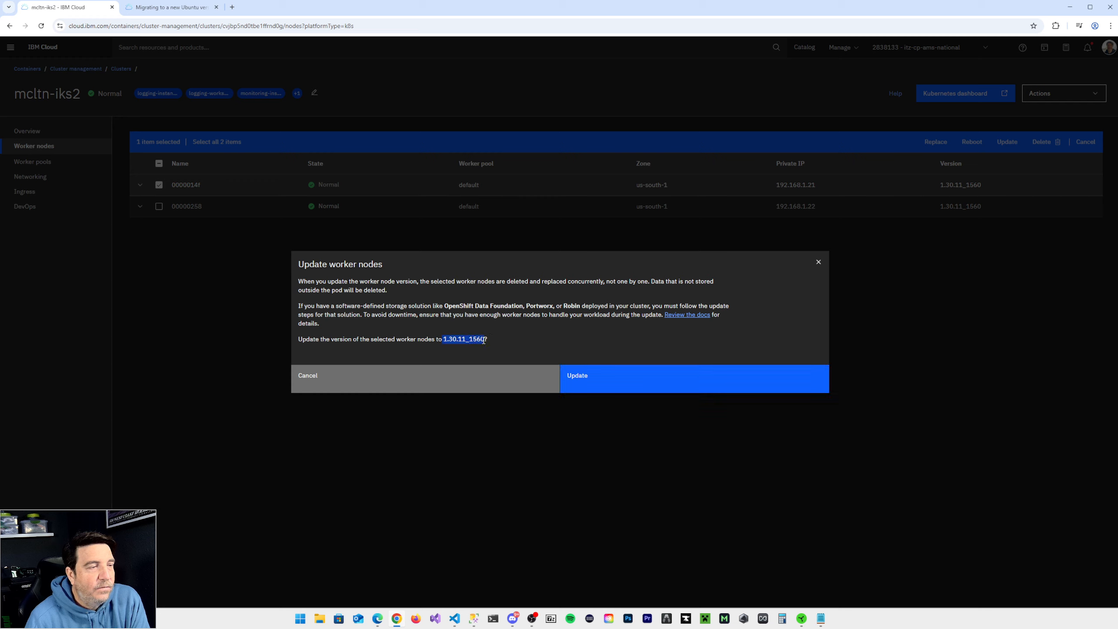
left_click(517, 335)
left_click(489, 387)
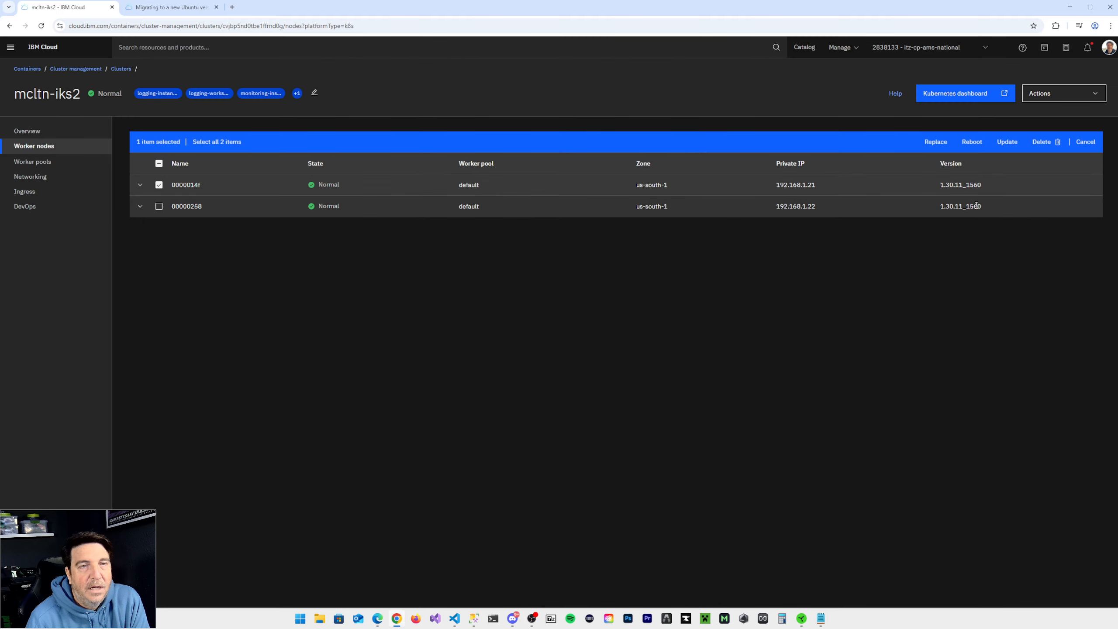
Step: Replace the selected worker node 0000014f and confirm the replacement
left_click(937, 141)
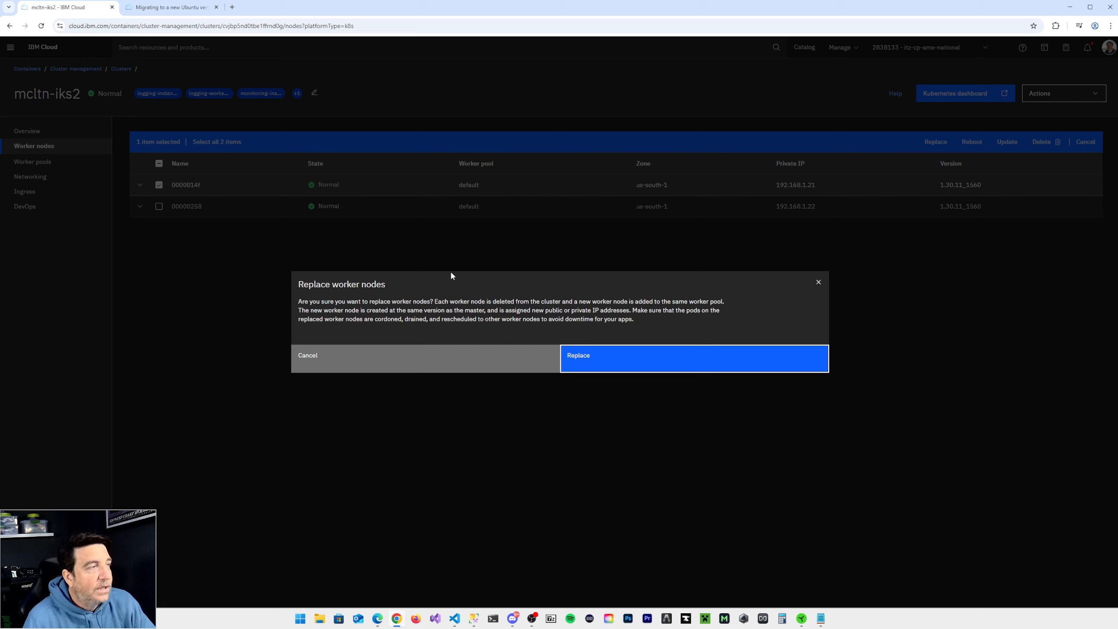
left_click(650, 364)
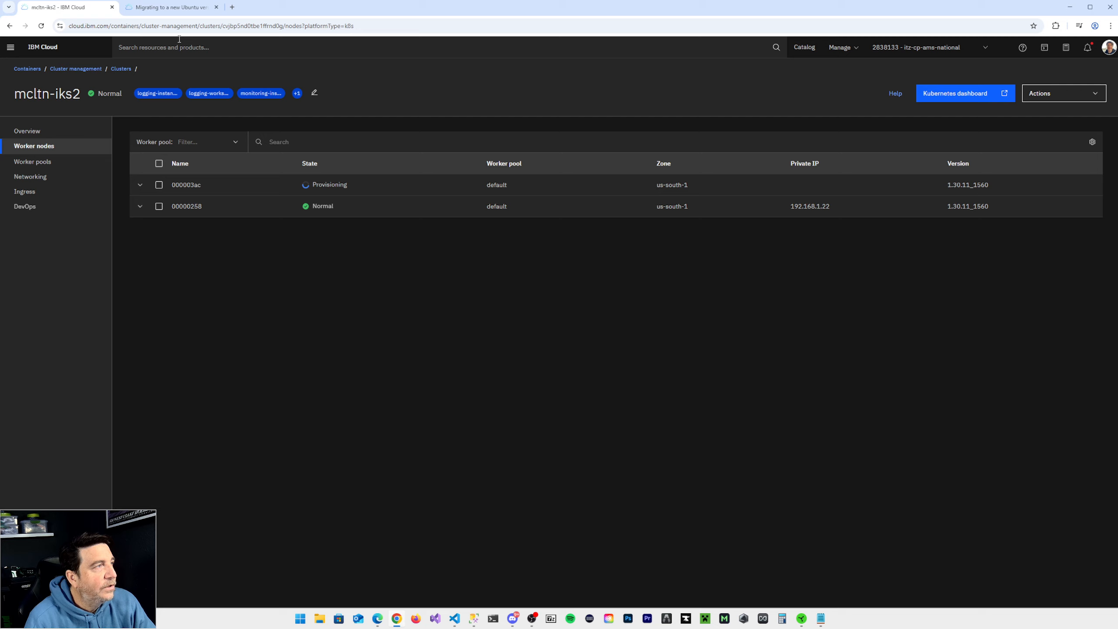
Step: Read the migration steps in the "Migrating to a new Ubuntu version" documentation, and return to the cluster's worker nodes
left_click(175, 9)
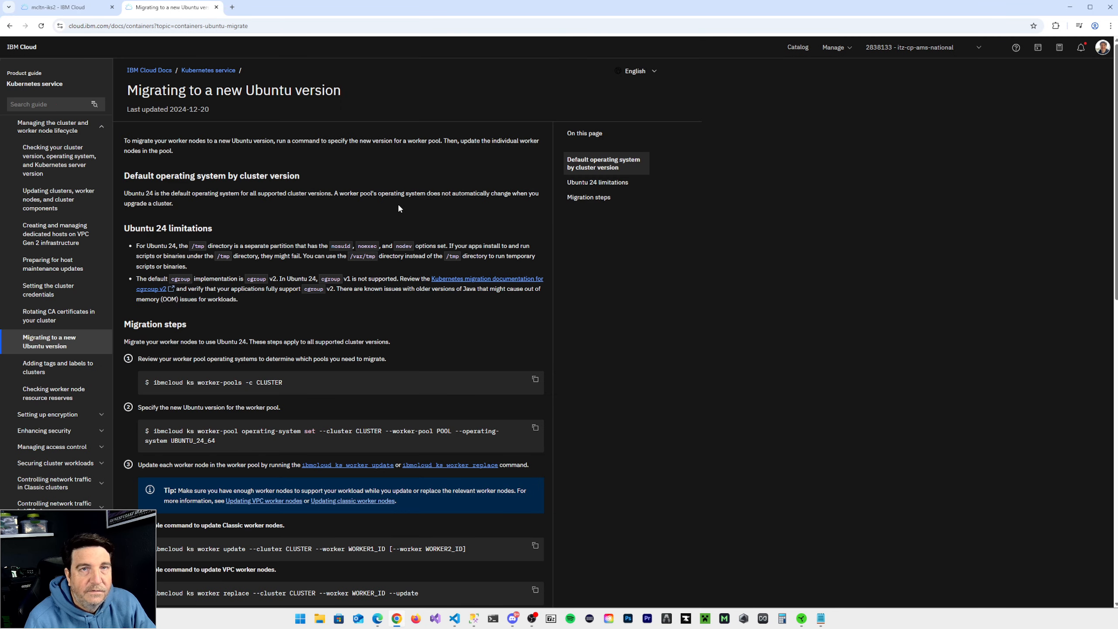
scroll(393, 351, "down", 2)
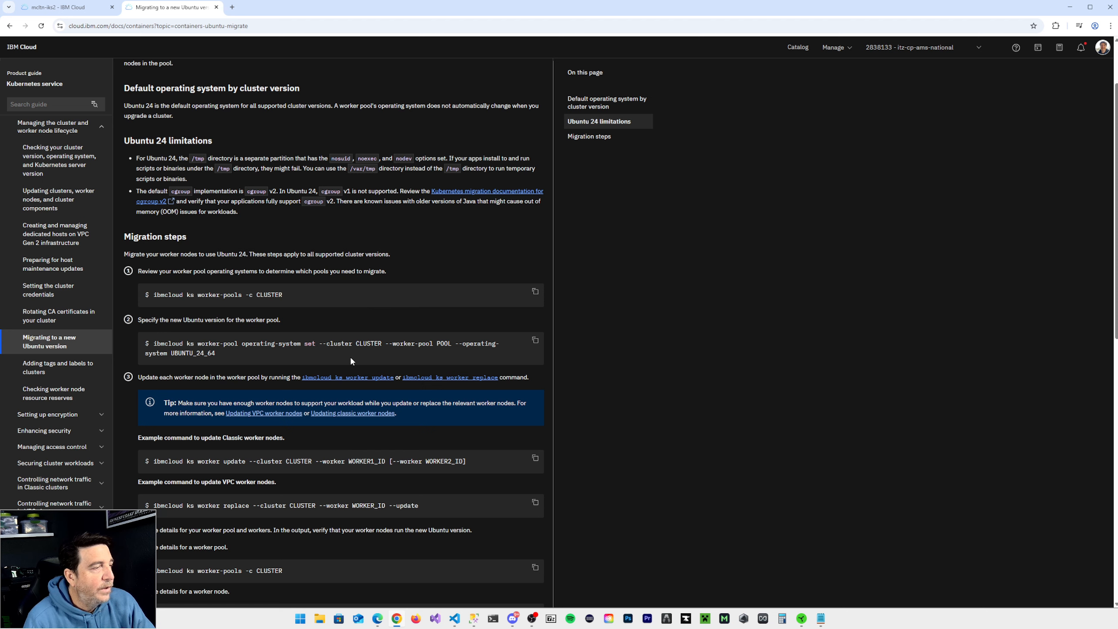
scroll(334, 334, "down", 2)
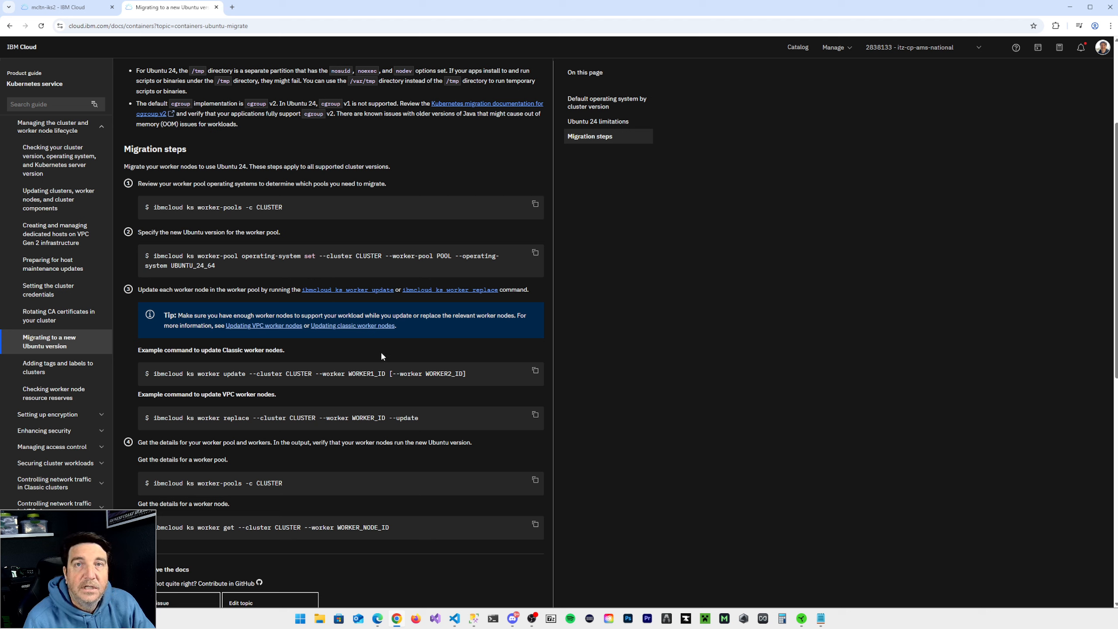
left_click(90, 8)
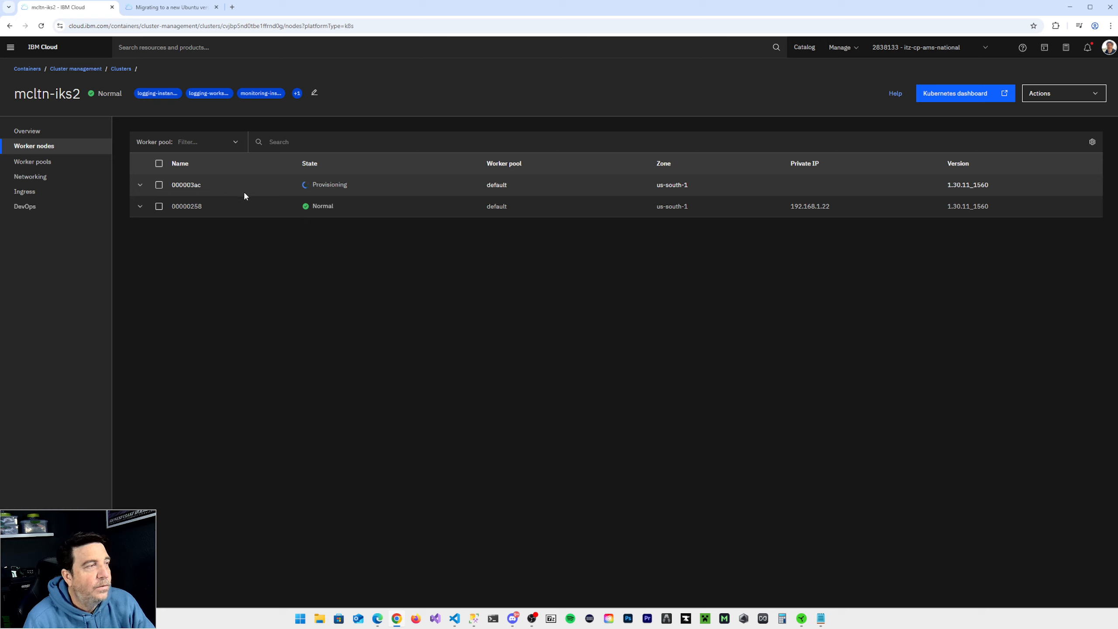
Step: Check the operating system of the replacement worker node 000003ac during provisioning and again once it is ready
left_click(140, 185)
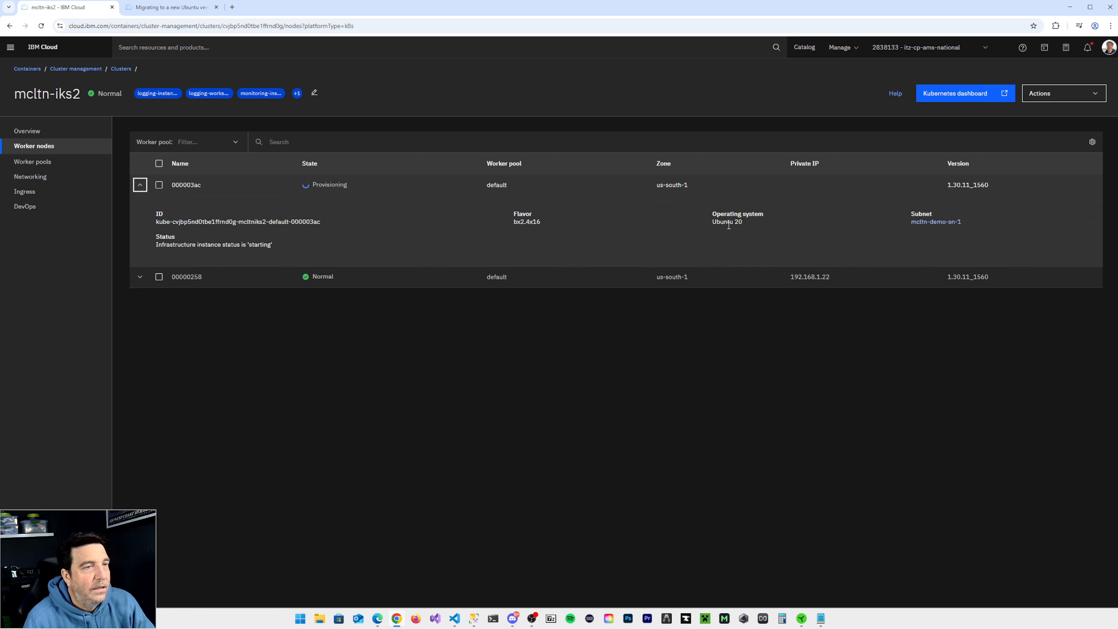
left_click(141, 186)
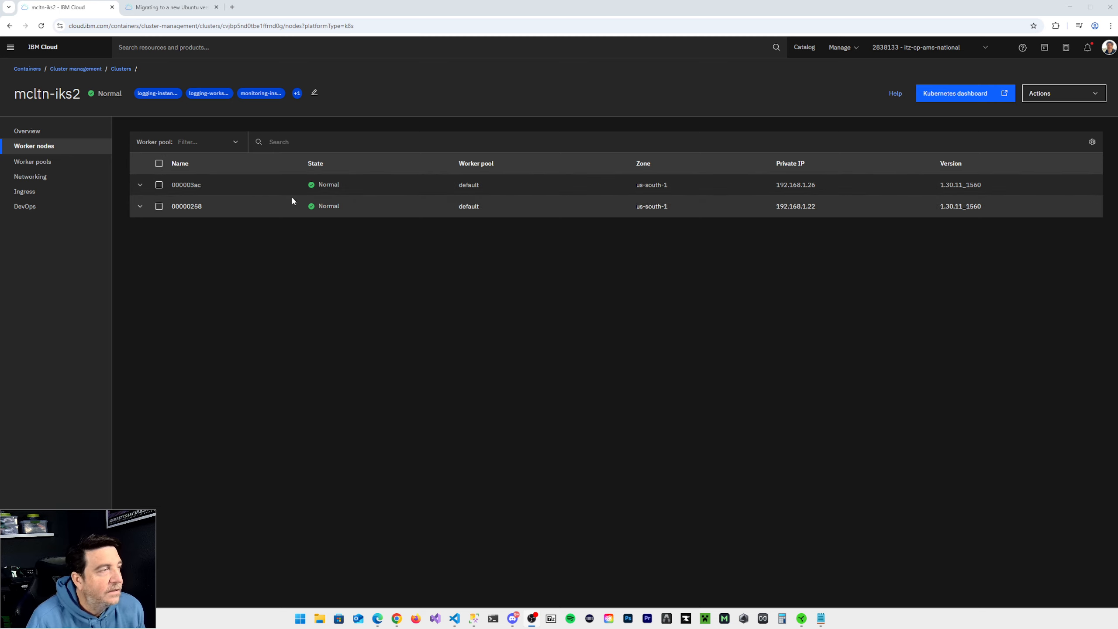
left_click(140, 185)
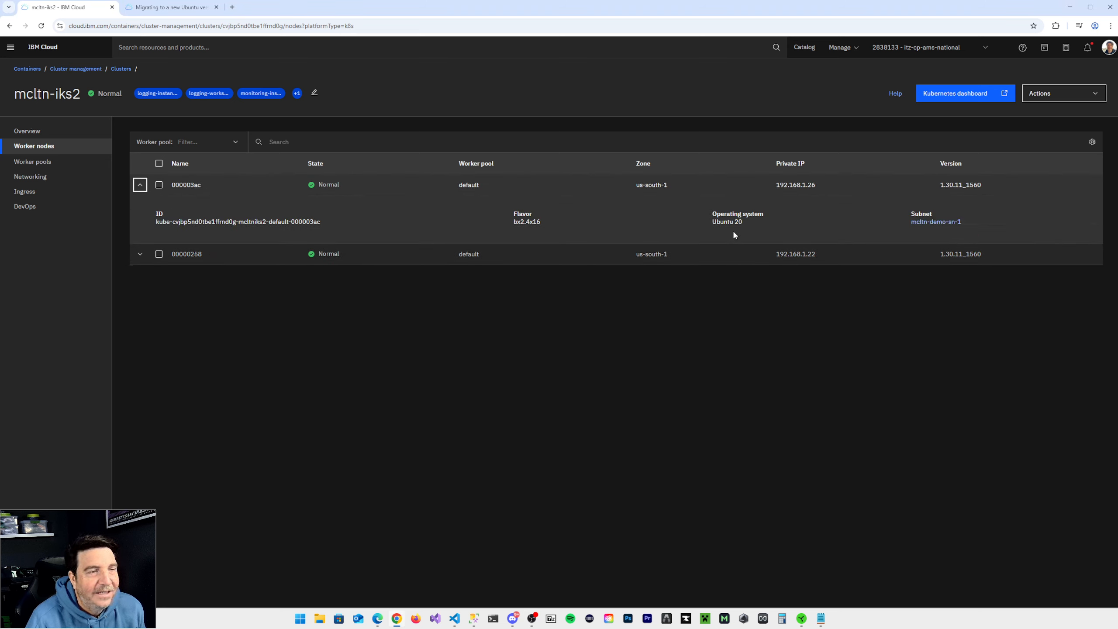
left_click_drag(712, 222, 728, 223)
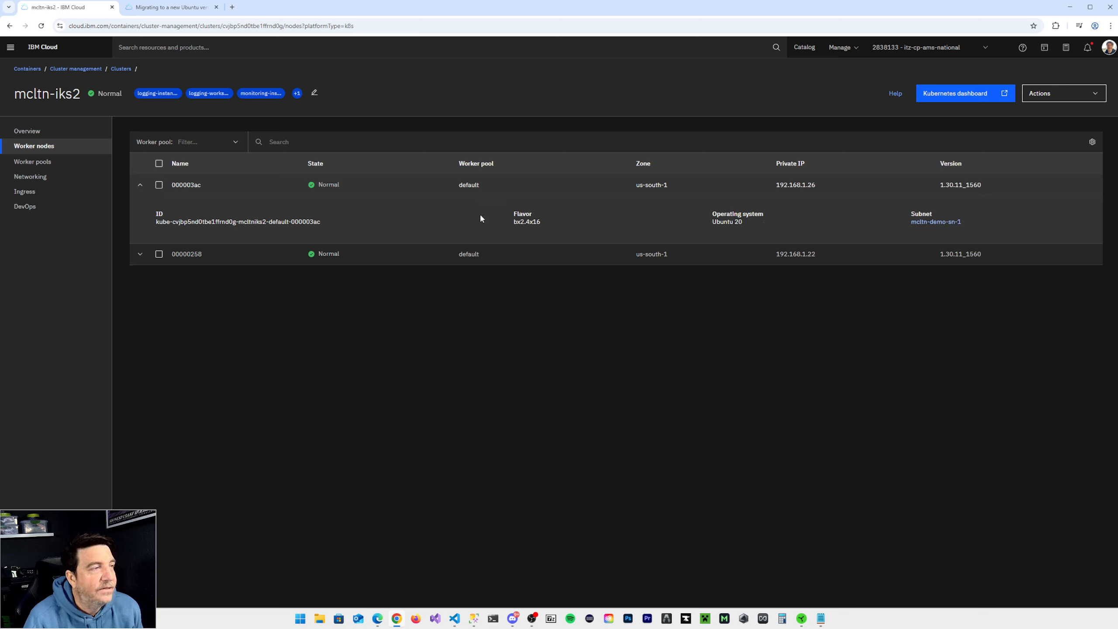
Step: Update worker node 000003ac to version 1.30.11_1560 and confirm the update
left_click(159, 185)
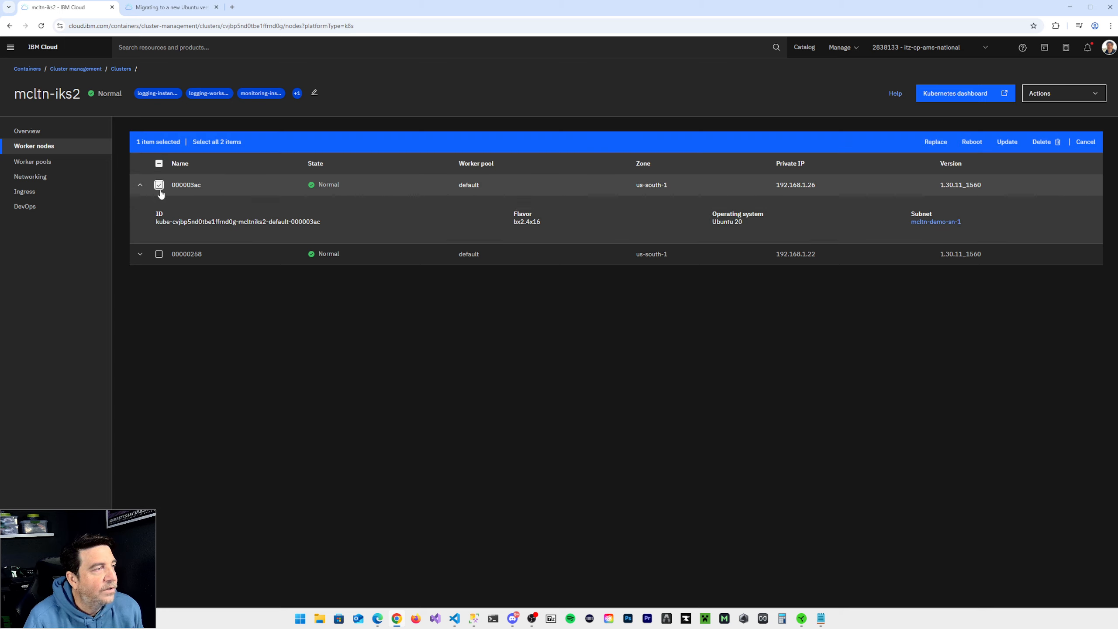
left_click(1007, 142)
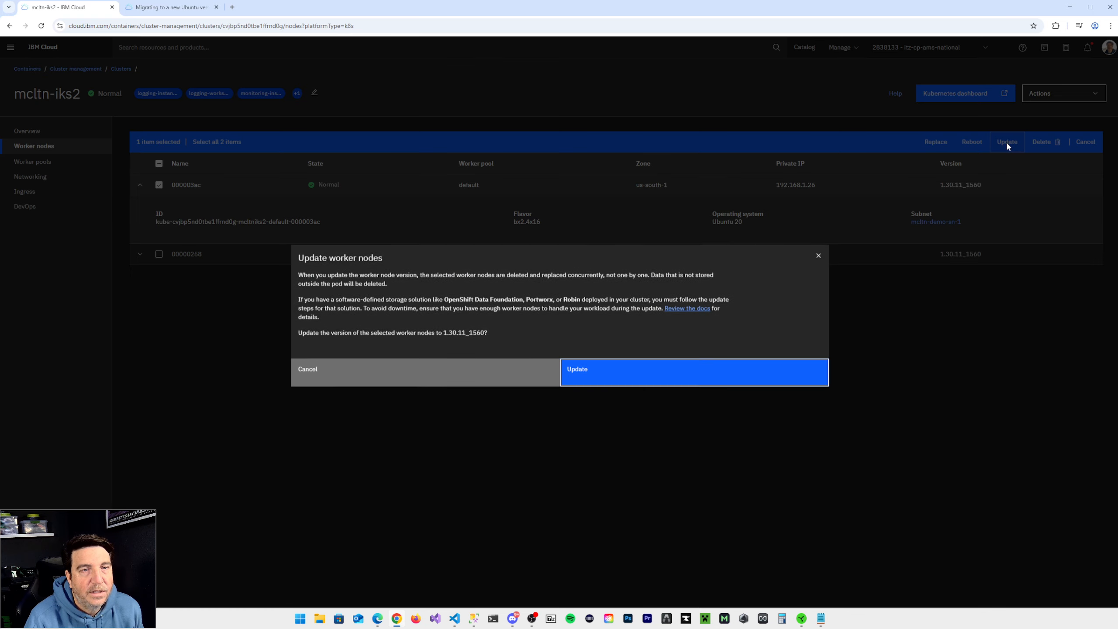
left_click(616, 382)
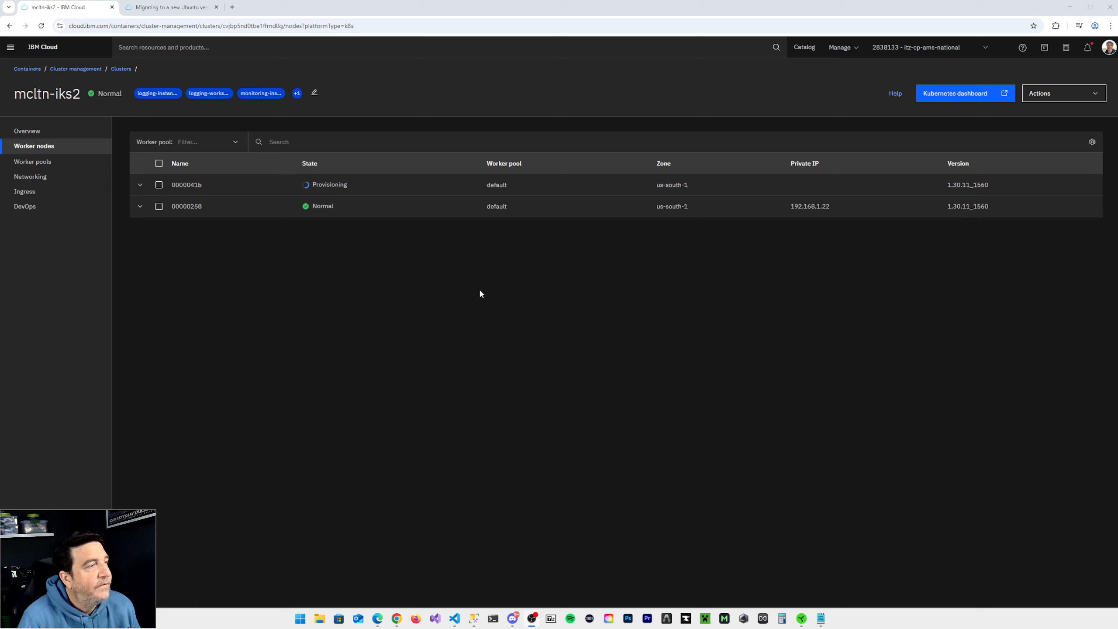
Step: Check the operating system of both worker nodes, and update worker node 00000258 to version 1.30.11_1560
left_click(140, 186)
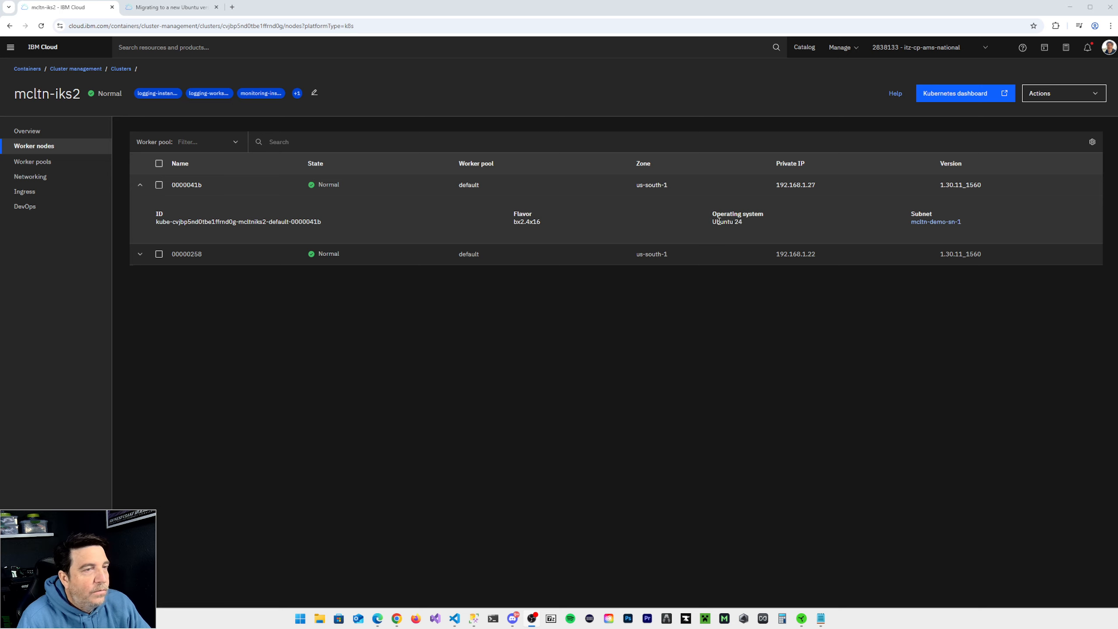
left_click(140, 254)
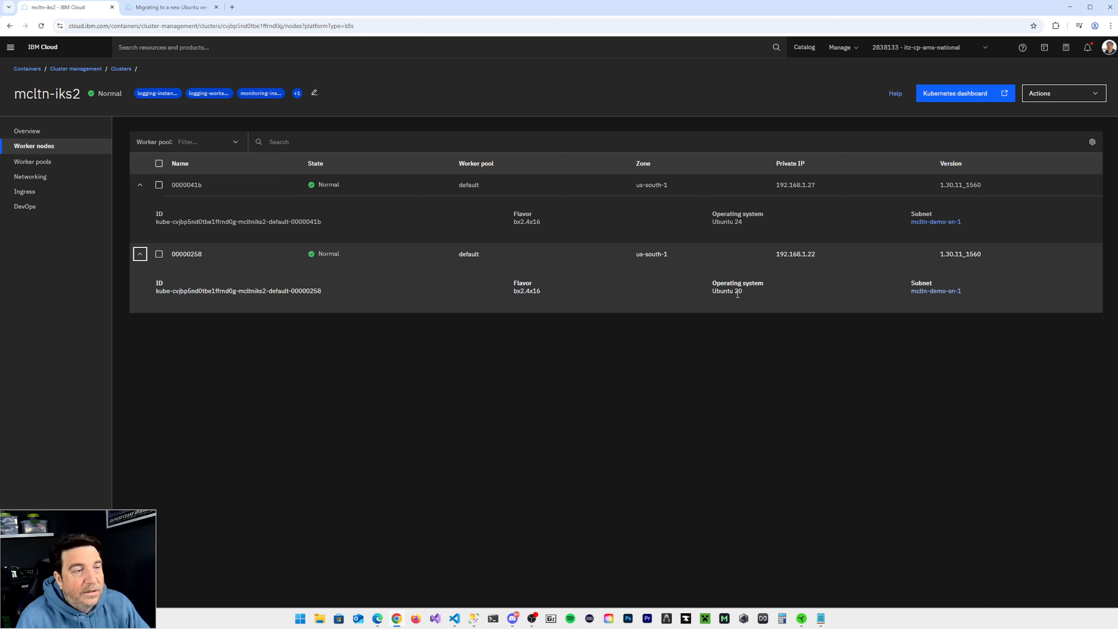
left_click(160, 255)
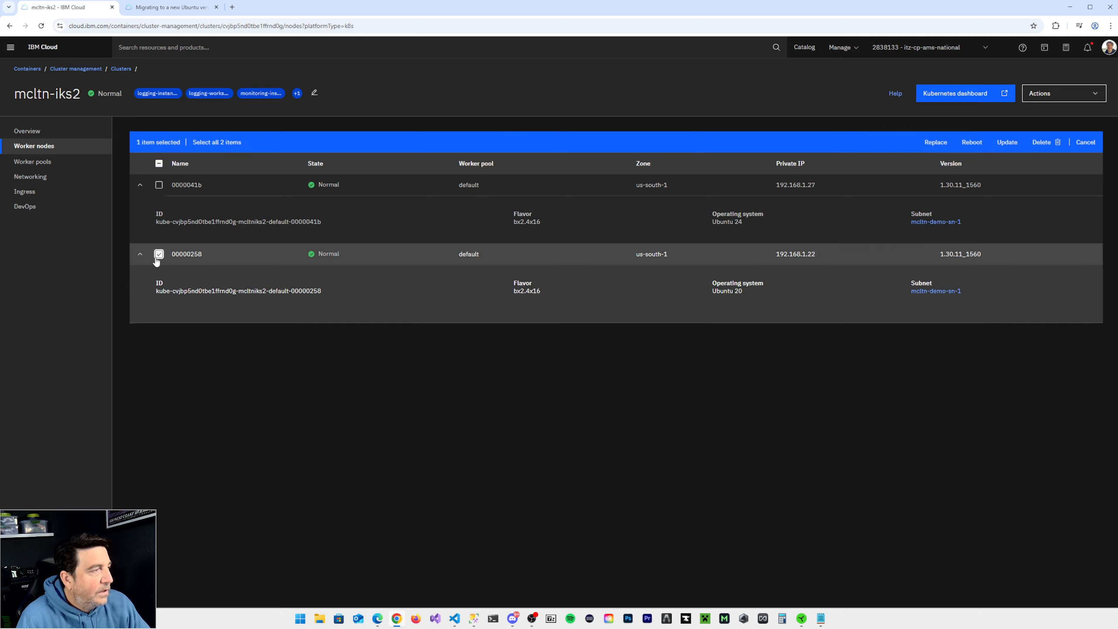
left_click(1006, 143)
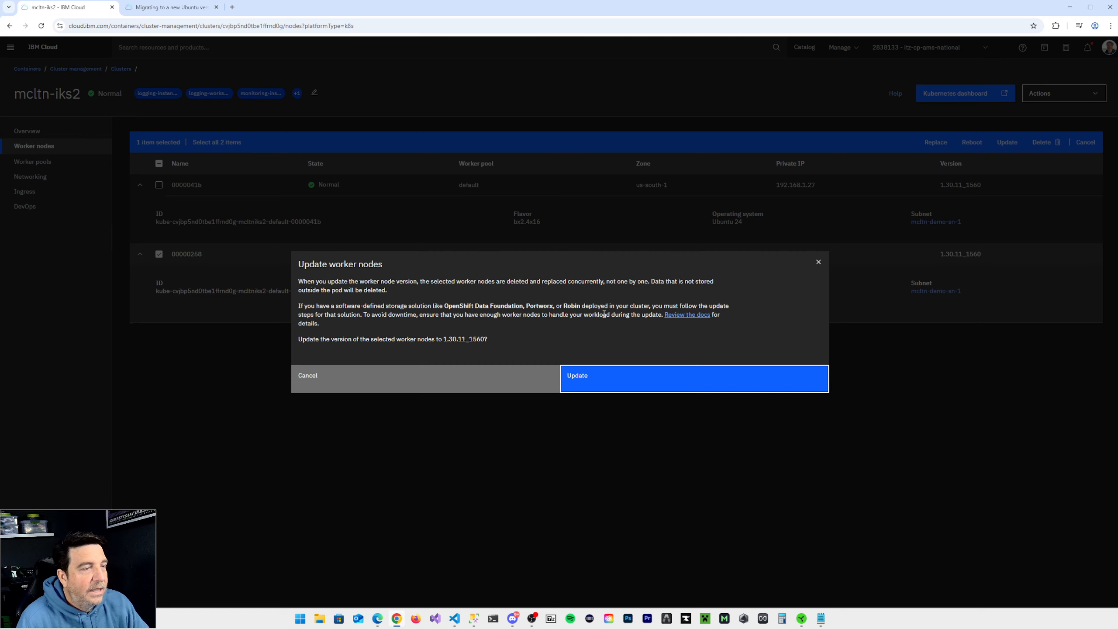
left_click(612, 381)
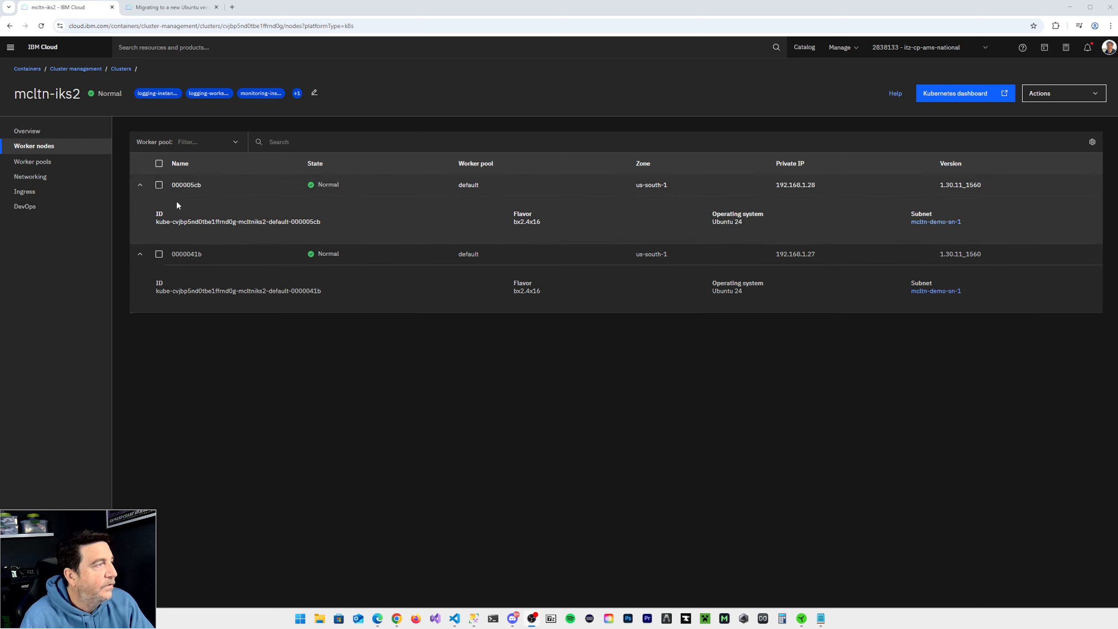
Step: Open the cluster's overview and check the cluster version in its details
left_click(37, 134)
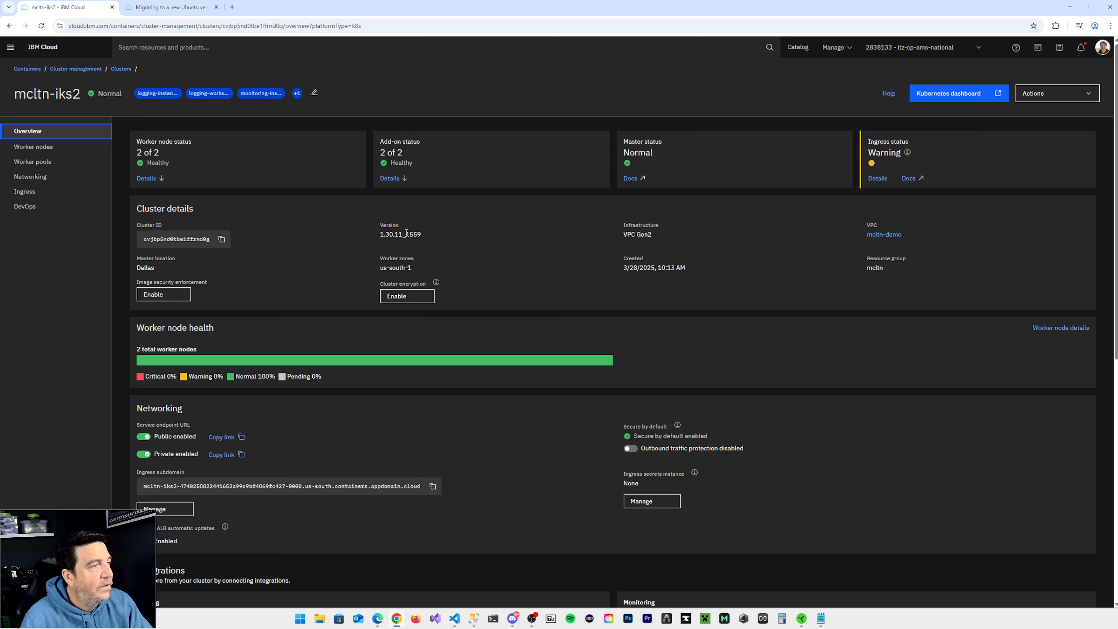
left_click_drag(377, 237, 408, 235)
left_click(476, 238)
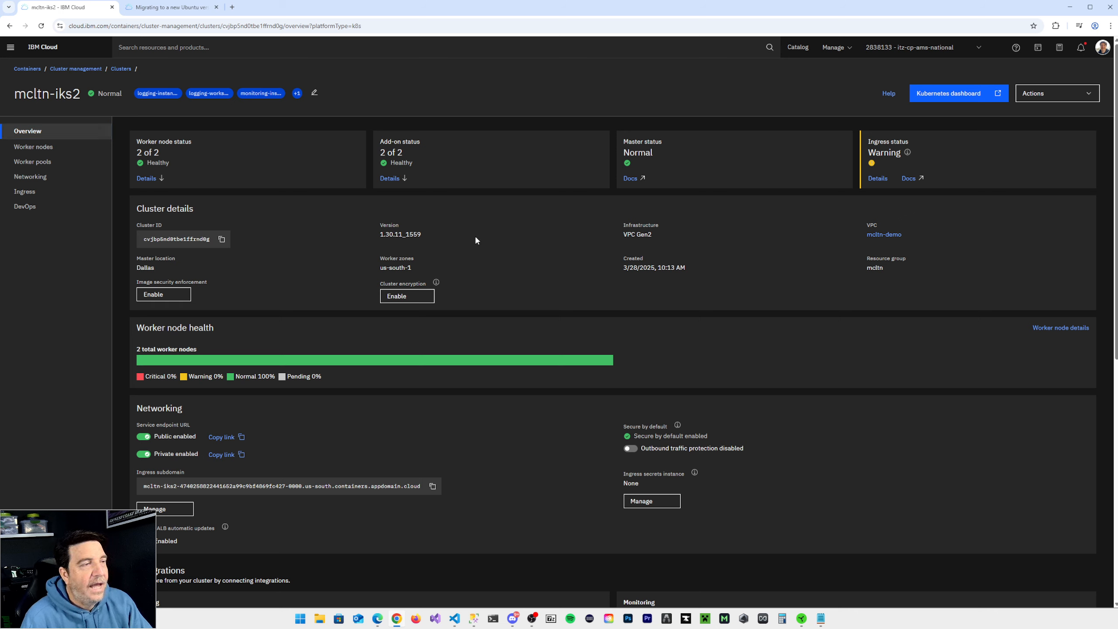